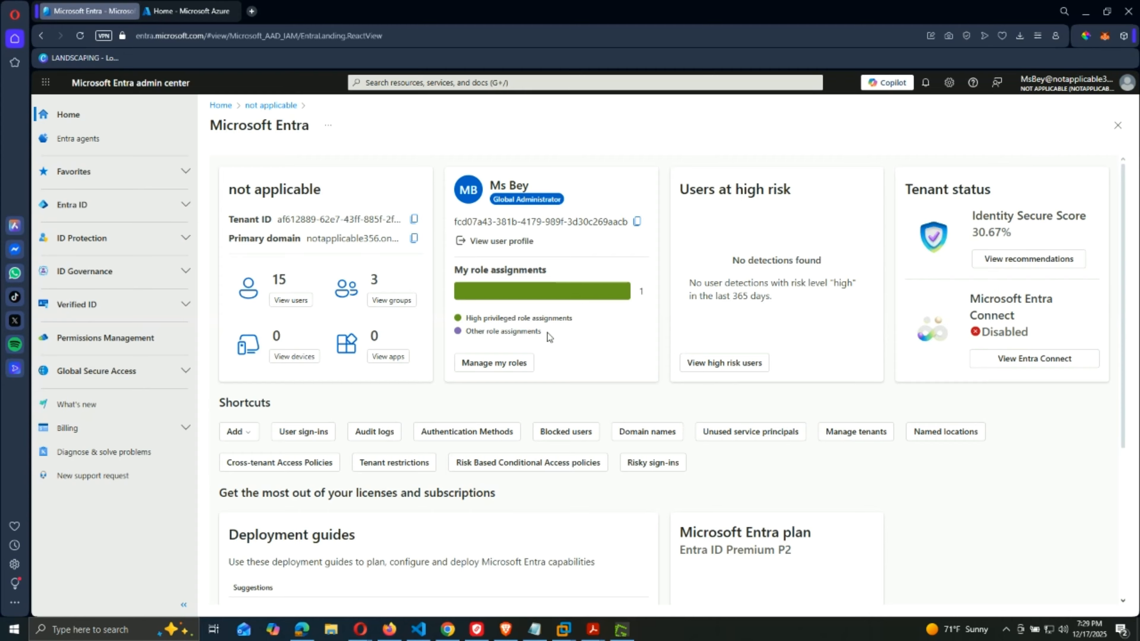
# Switch from the Entra admin center over to the Opera browser.
pyautogui.hotkey('alt', 'Tab')
pyautogui.hotkey('ctrl', 'shift', 'n')
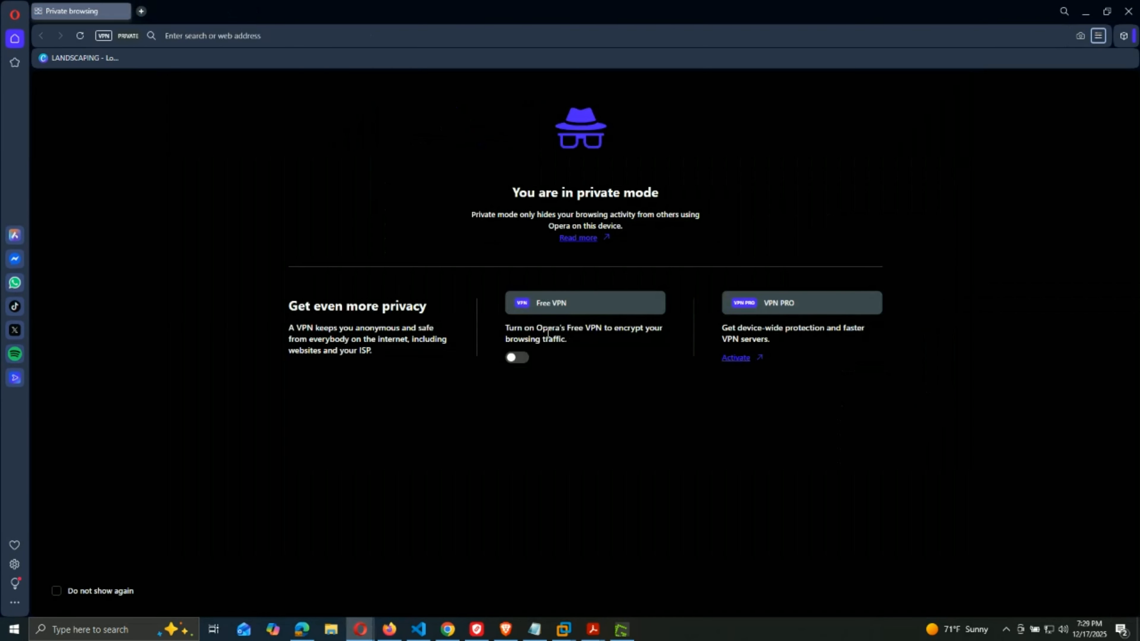
pyautogui.click(387, 35)
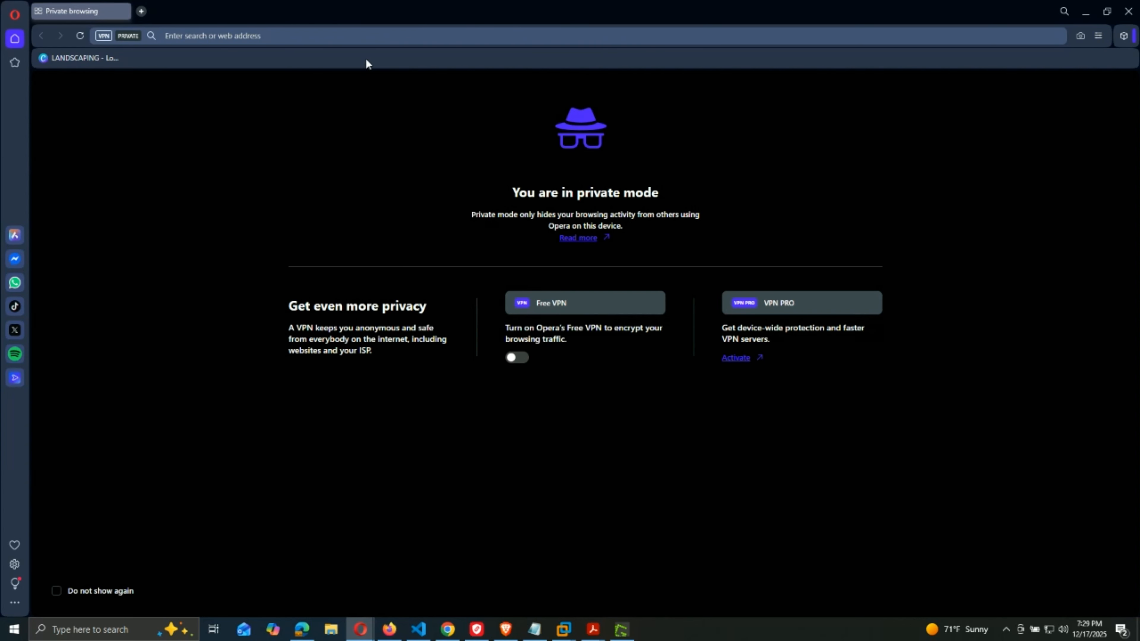
pyautogui.write('p')
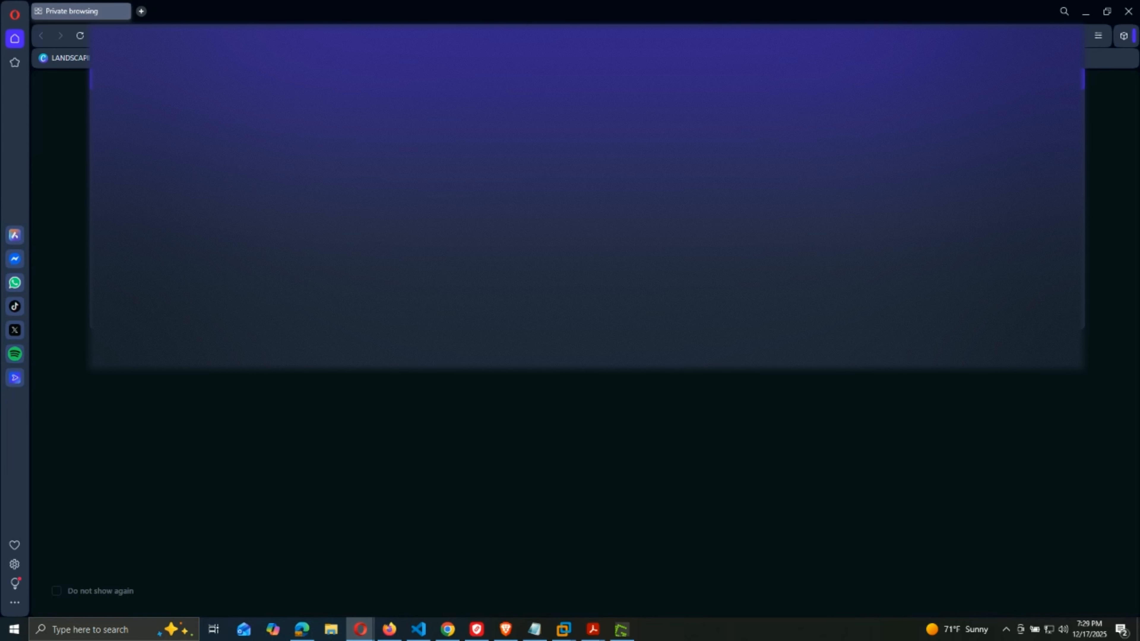
pyautogui.write('r')
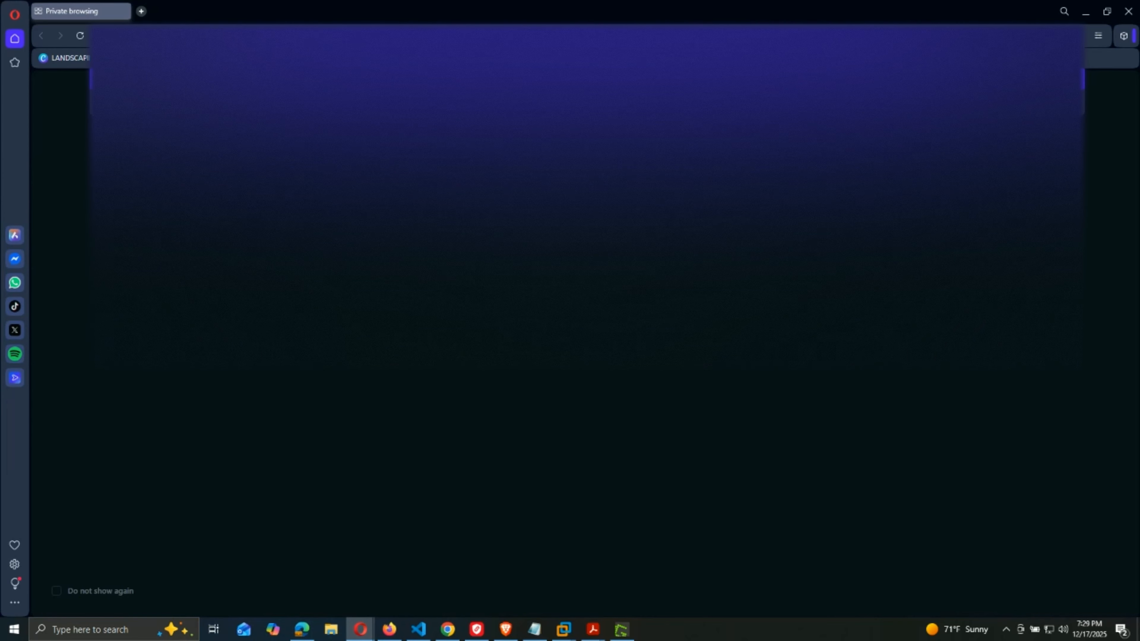
pyautogui.write('e.com')
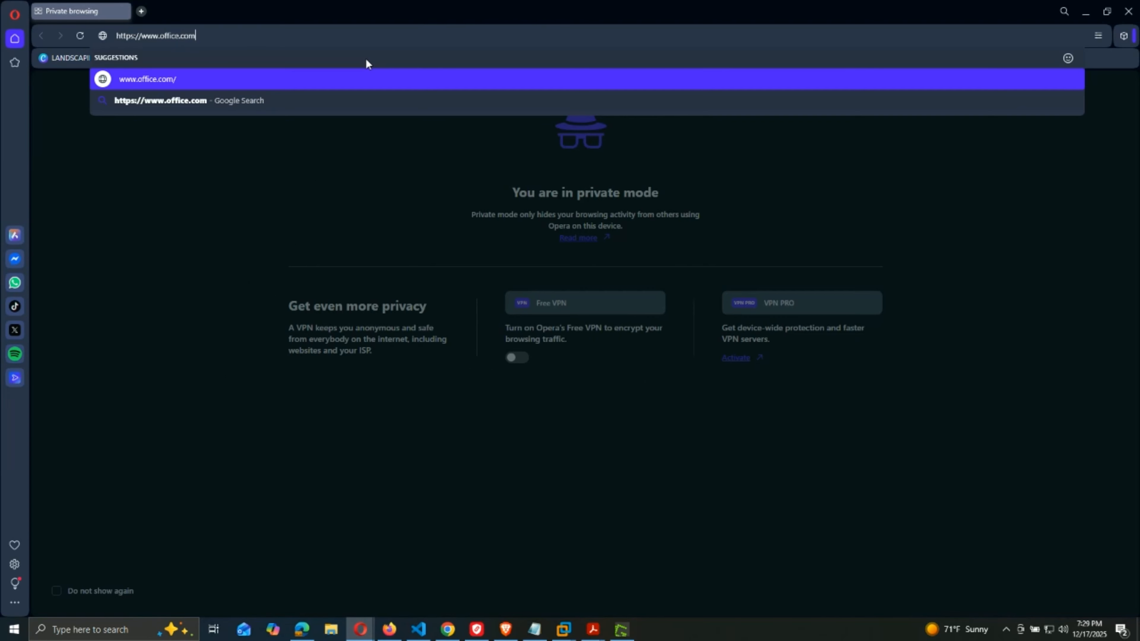
pyautogui.press('Return')
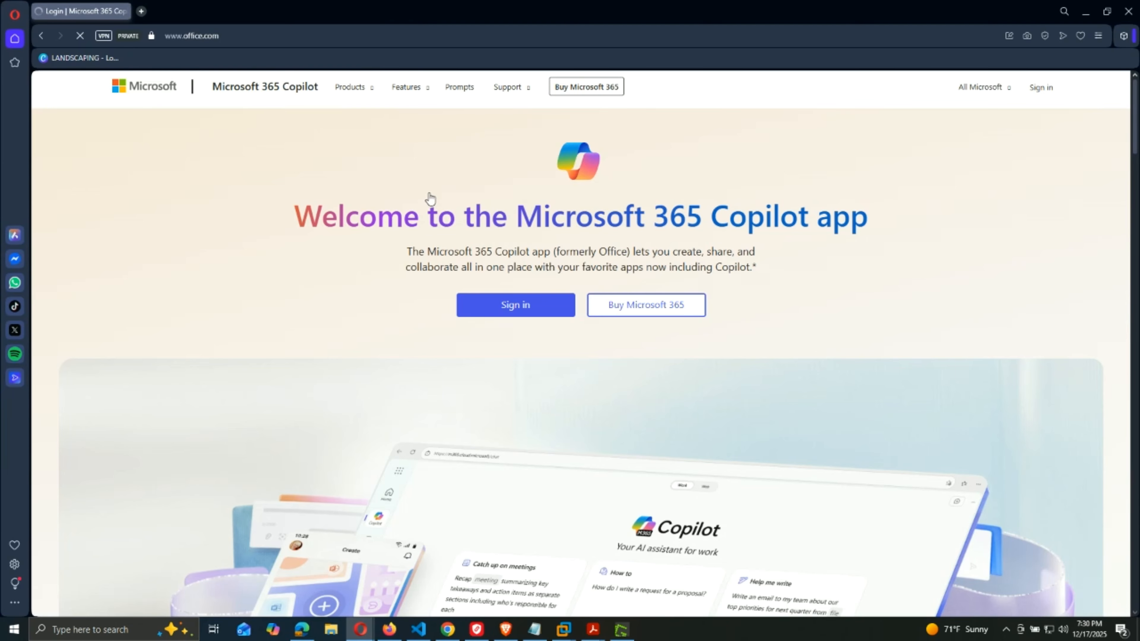
# Sign in to Microsoft 365 with the test user's email and password, declining Stay signed in.
pyautogui.click(491, 306)
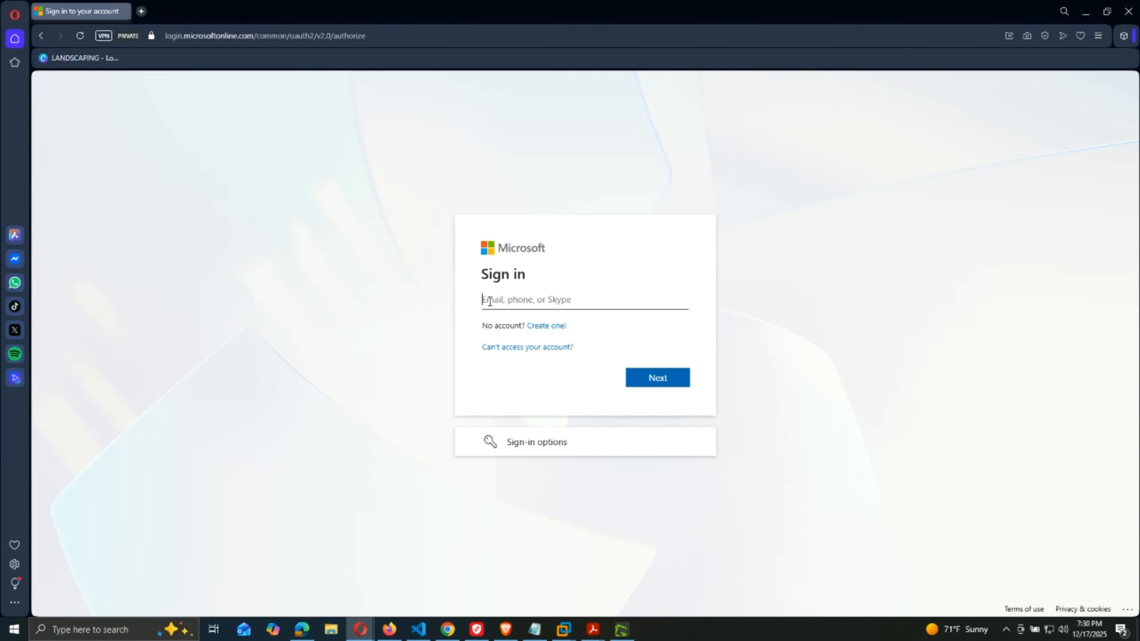
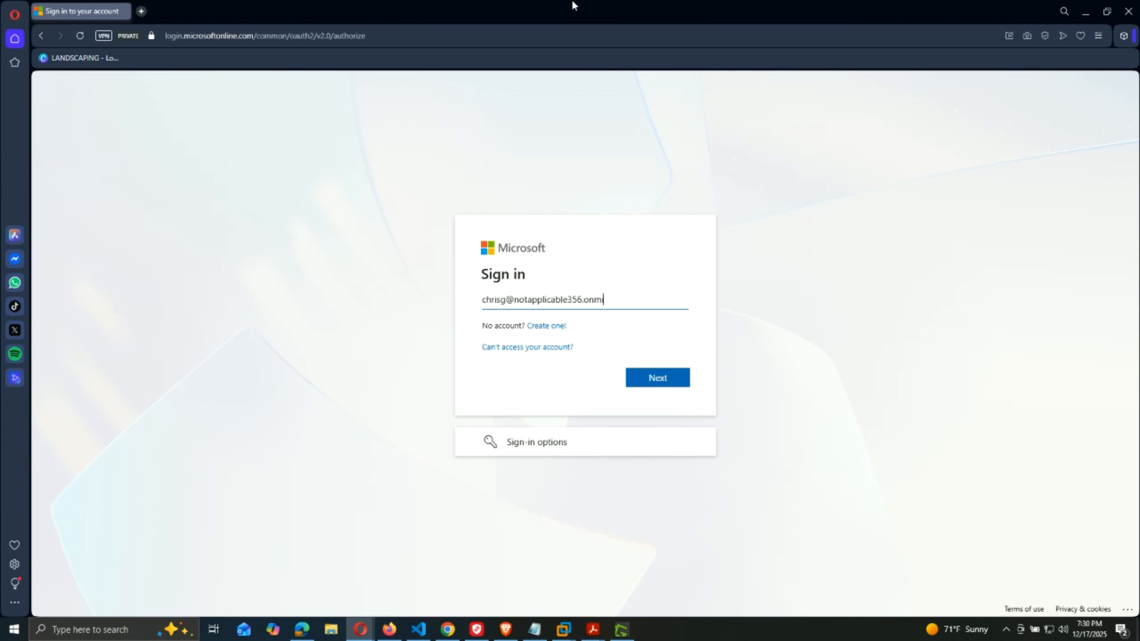
pyautogui.click(657, 379)
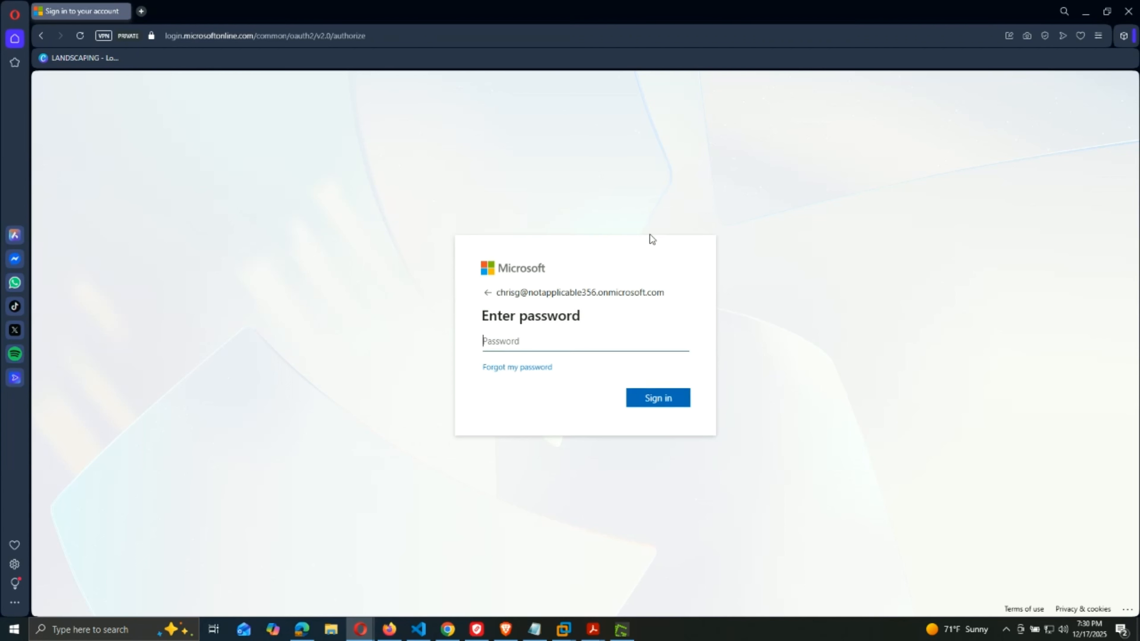
pyautogui.write('•••••••')
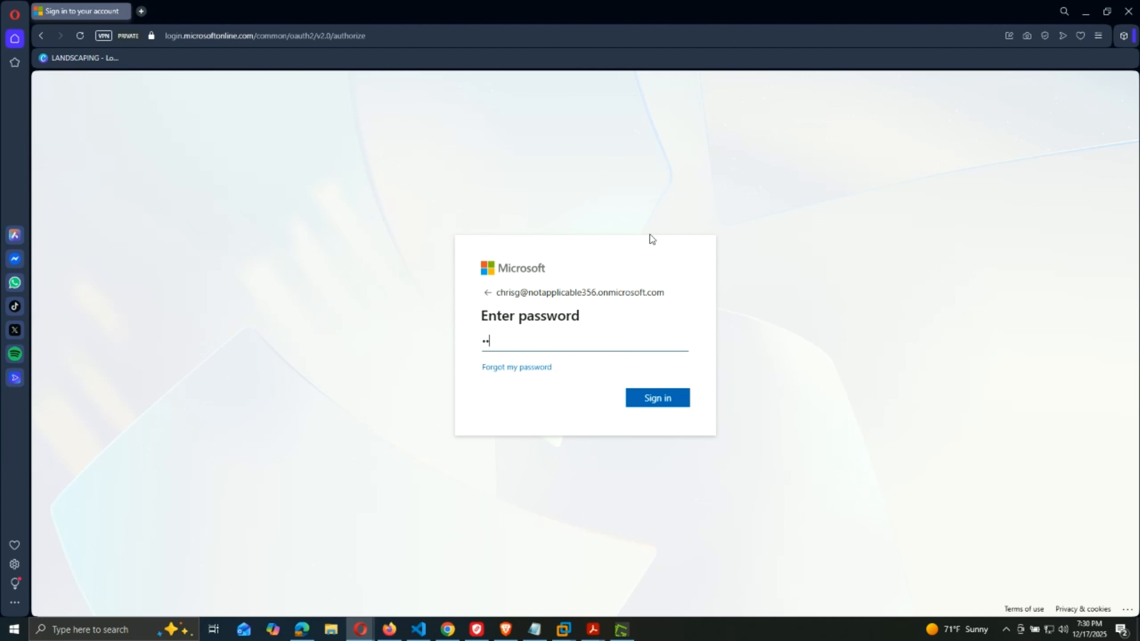
pyautogui.write('•••')
pyautogui.press('Return')
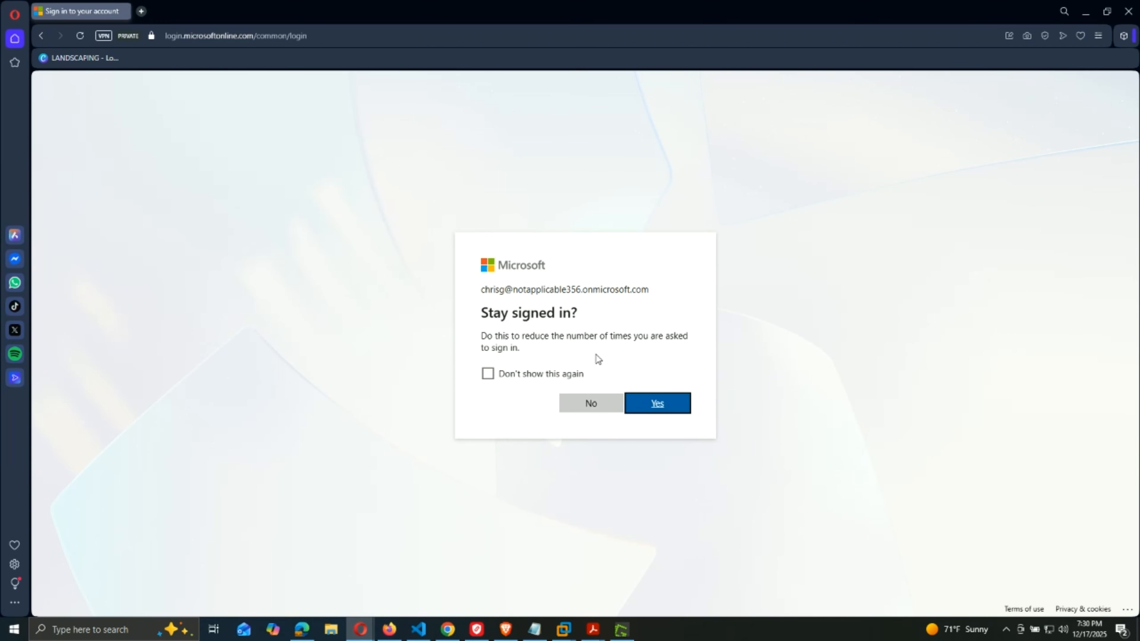
pyautogui.click(592, 406)
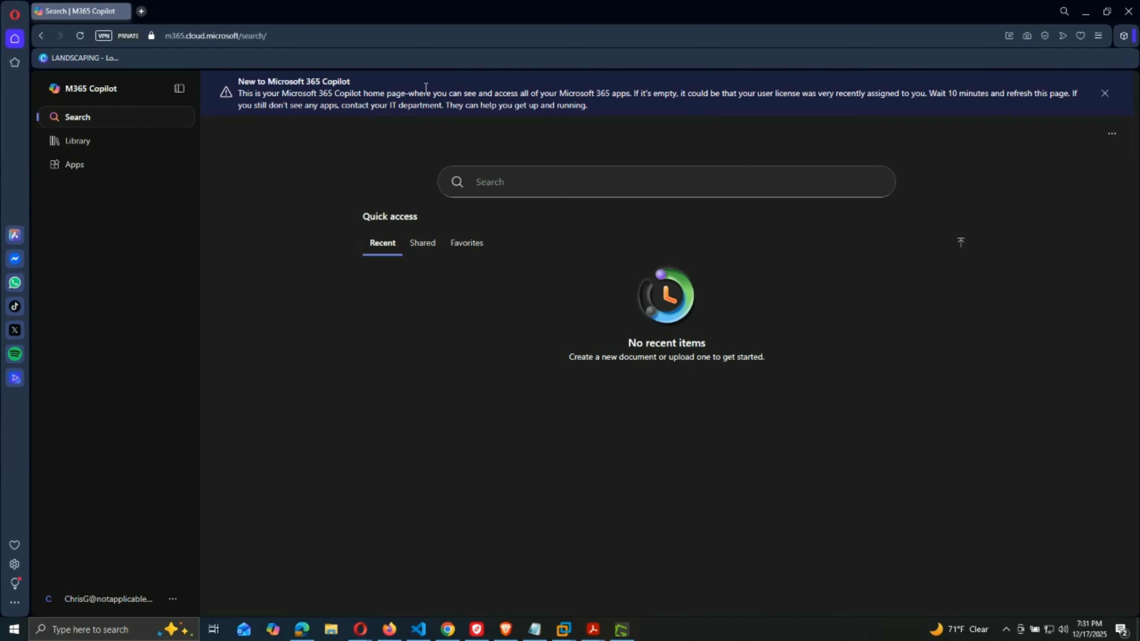
# Highlight the license notice on the Microsoft 365 Copilot home page, then clear the highlight.
pyautogui.moveTo(494, 94); pyautogui.dragTo(584, 86)
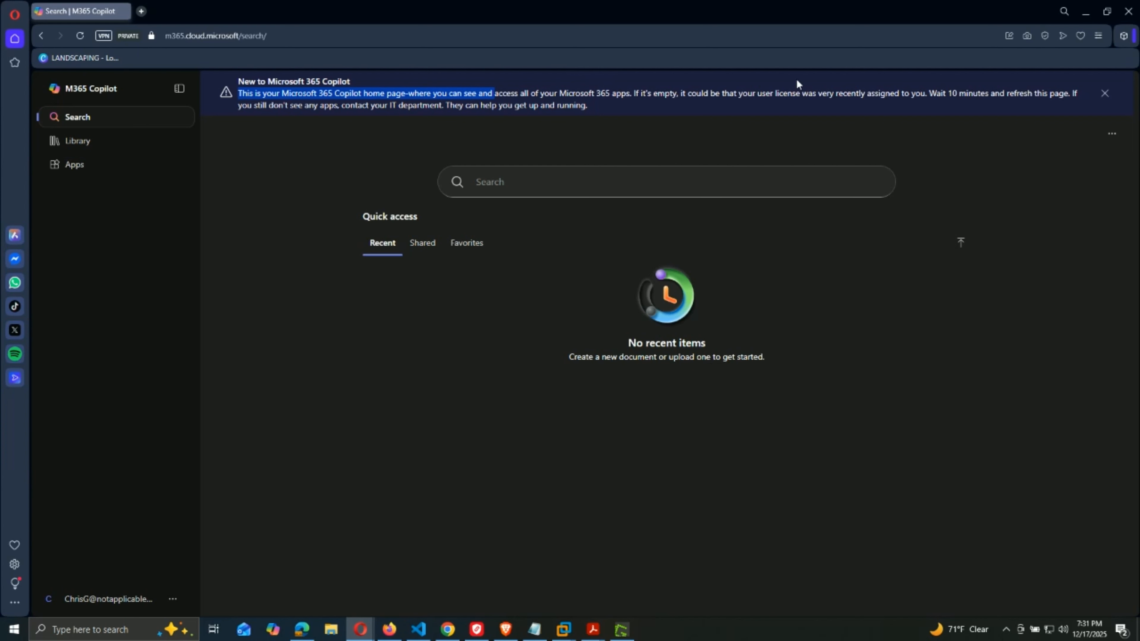
pyautogui.moveTo(901, 84); pyautogui.dragTo(936, 92)
pyautogui.click(909, 113)
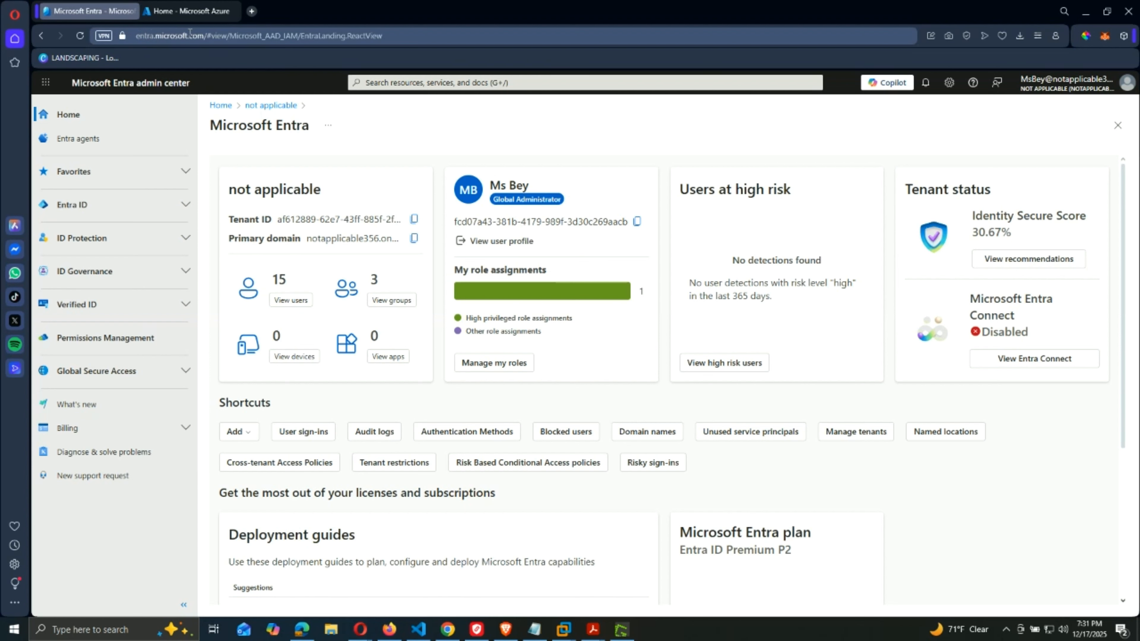
# Go to Entra ID > Groups > All groups and start a New group.
pyautogui.click(185, 210)
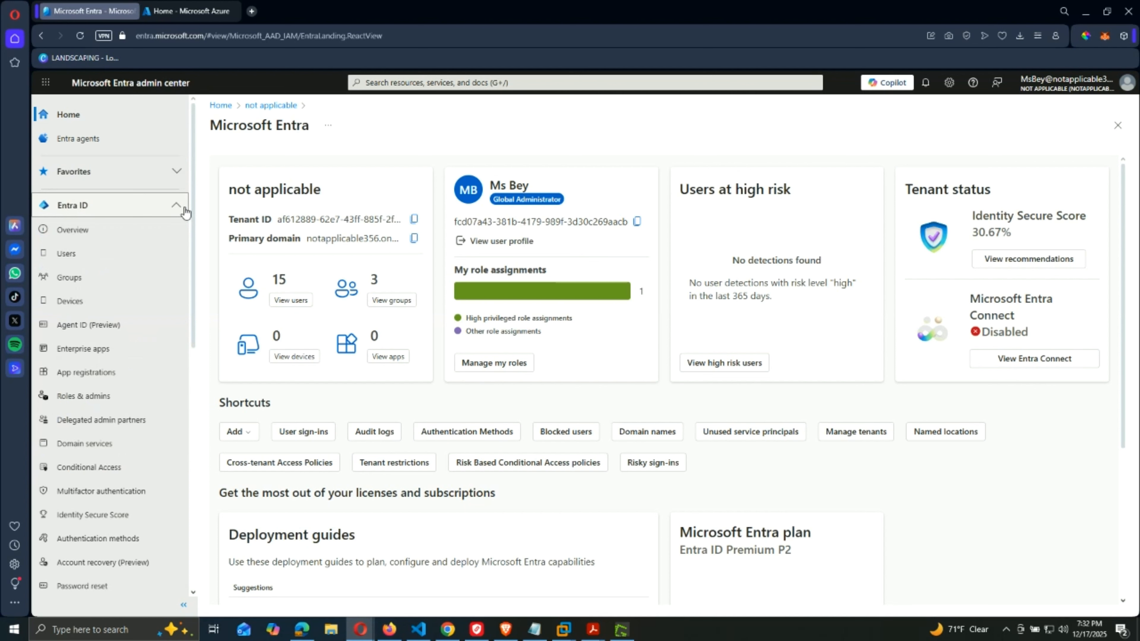
pyautogui.click(68, 278)
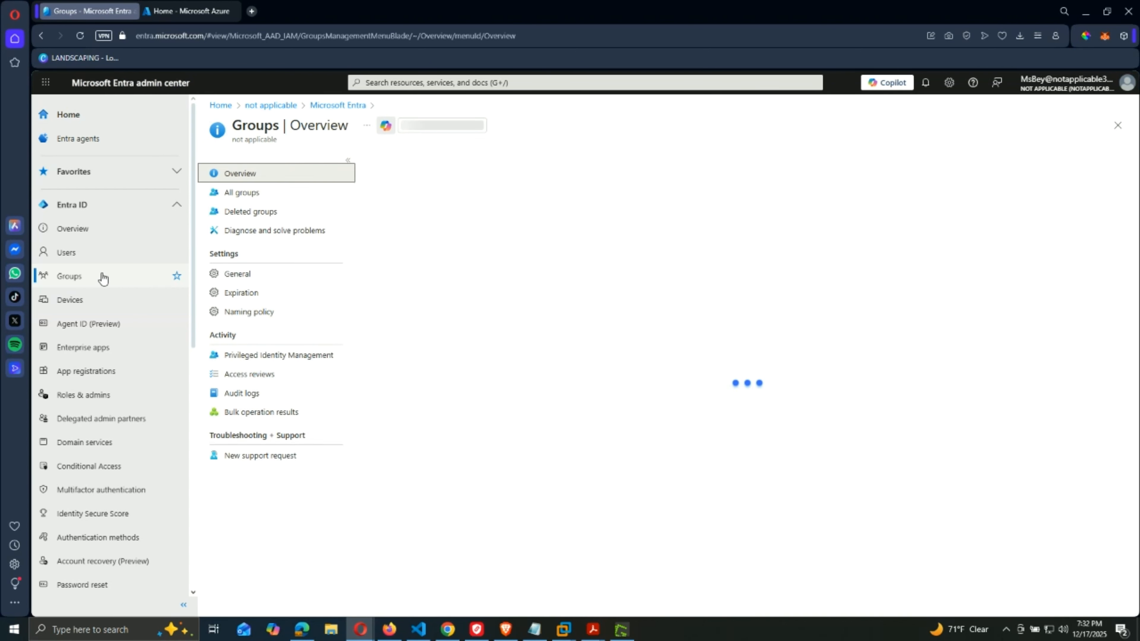
pyautogui.click(260, 195)
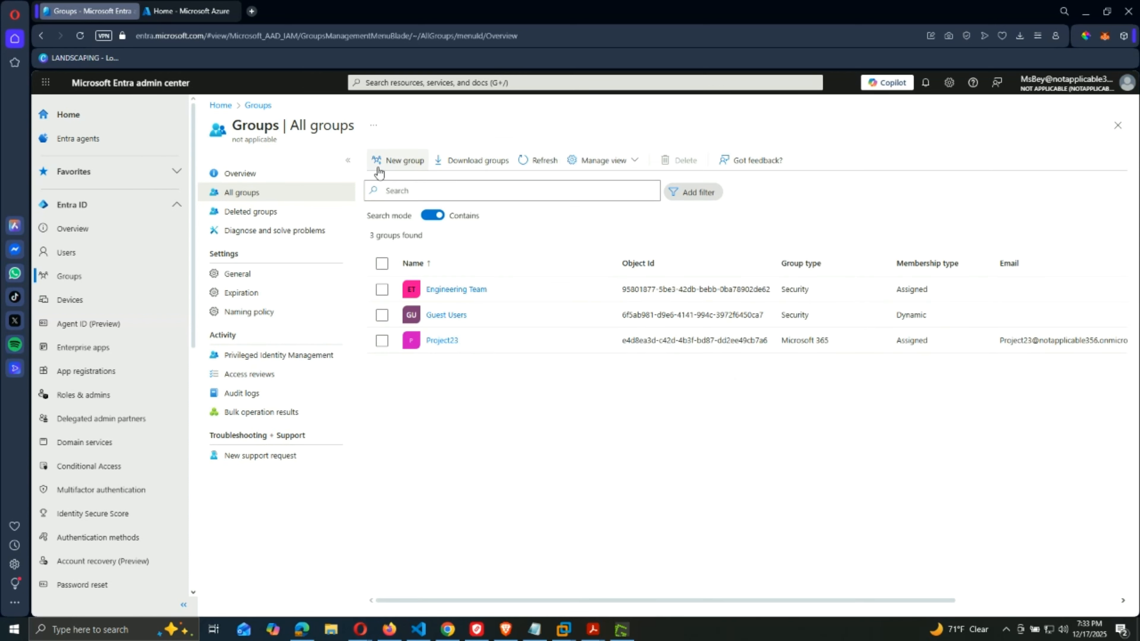
pyautogui.click(395, 161)
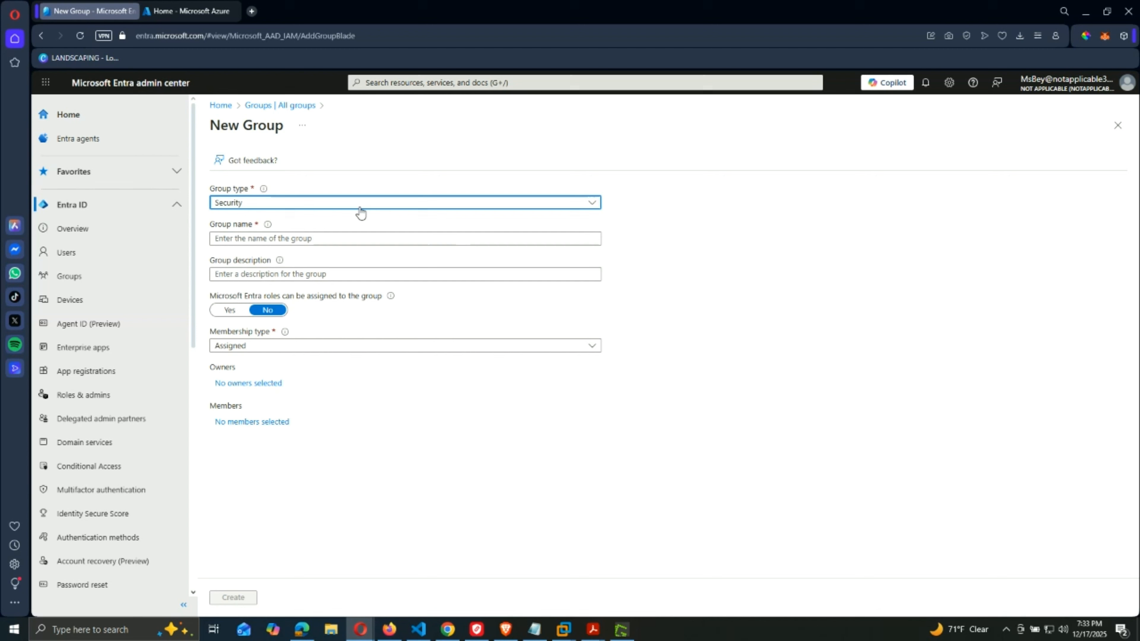
# Name the Security group sg-SC300-O365 with Assigned membership and list available owners.
pyautogui.click(346, 206)
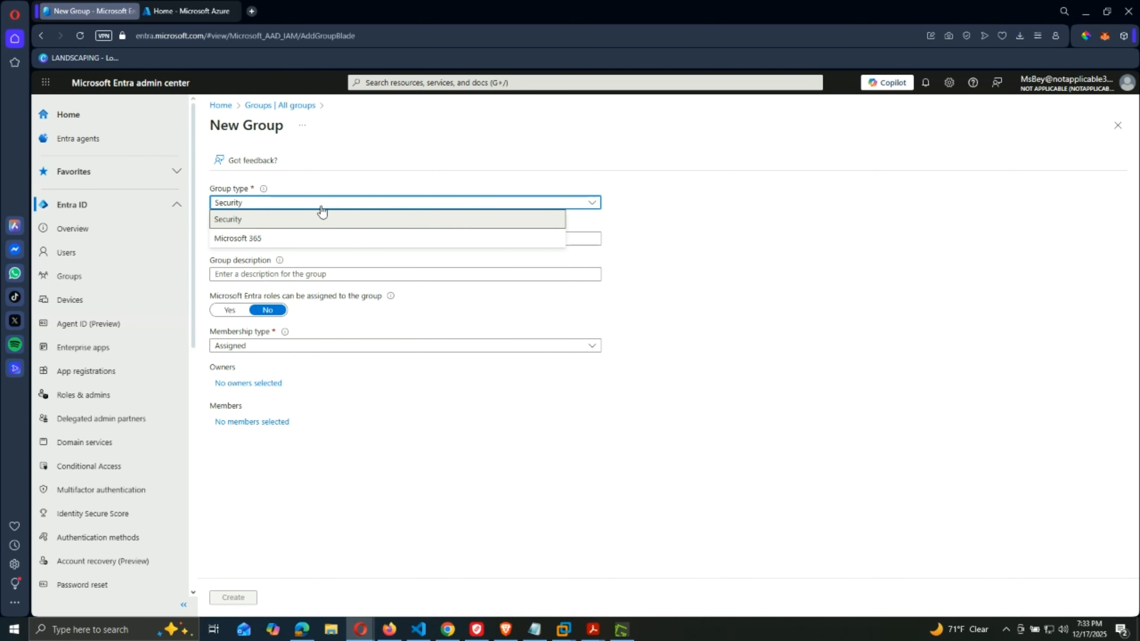
pyautogui.click(229, 218)
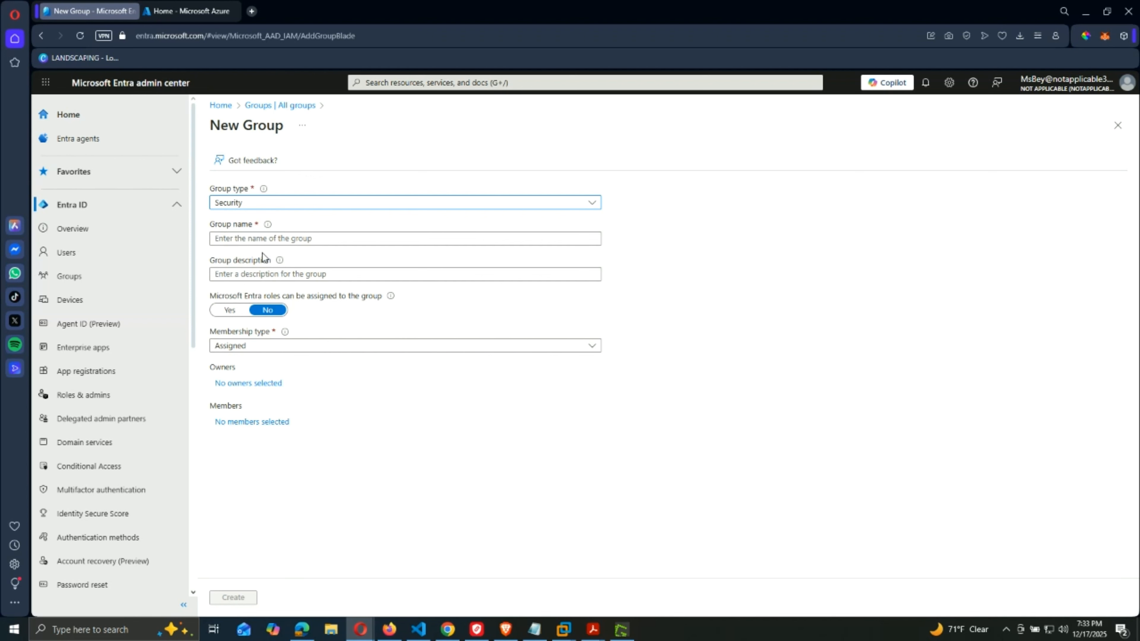
pyautogui.click(319, 240)
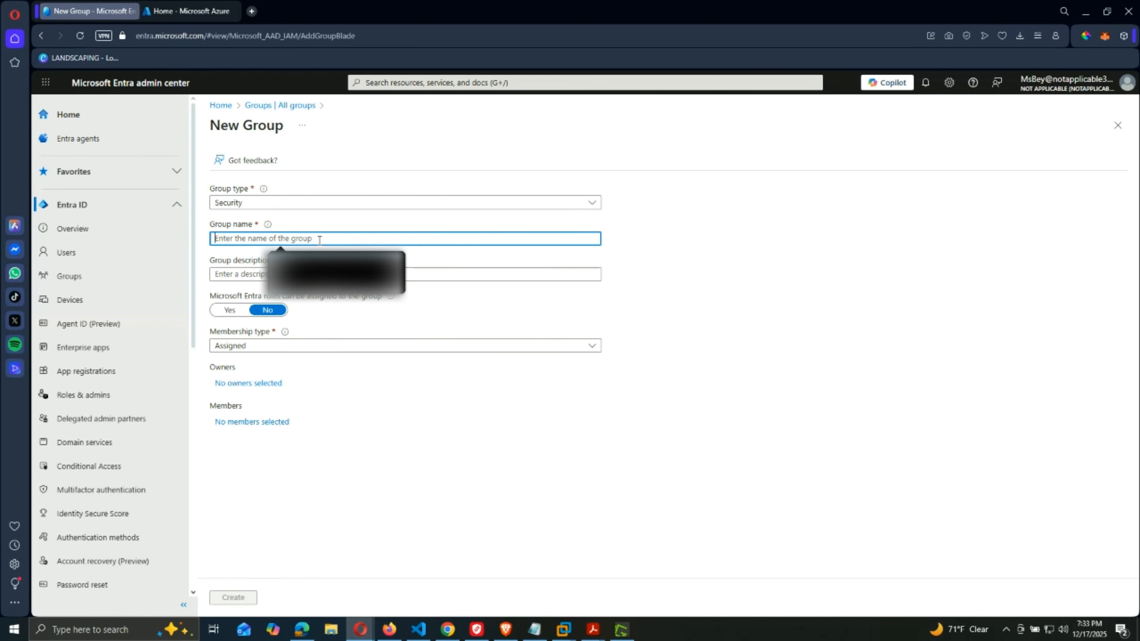
pyautogui.write('sg')
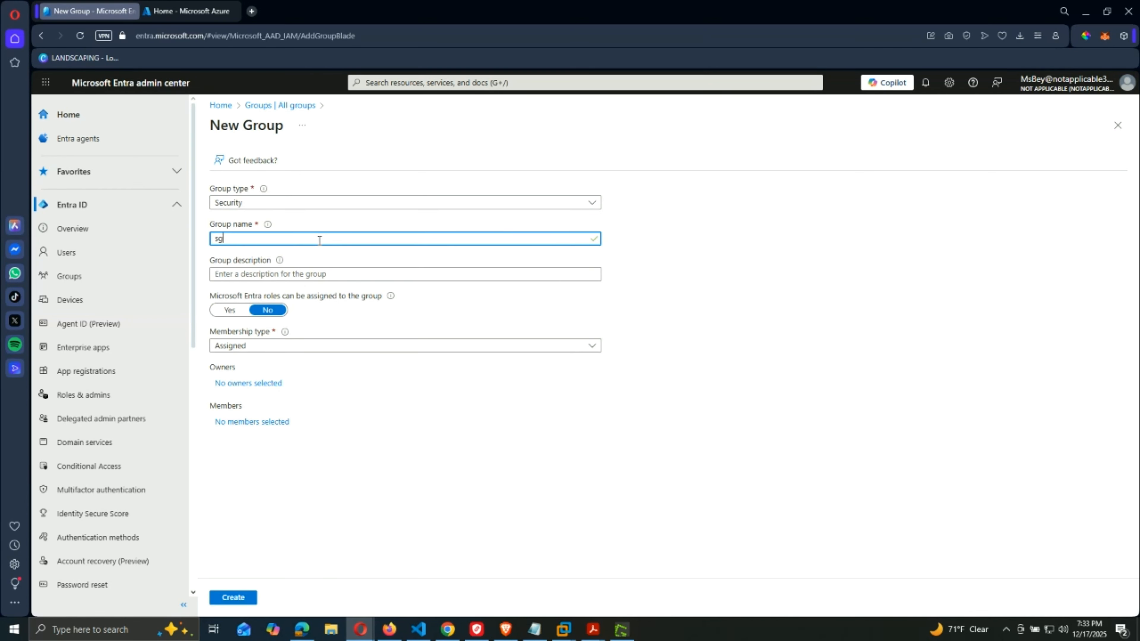
pyautogui.write('-SC300-')
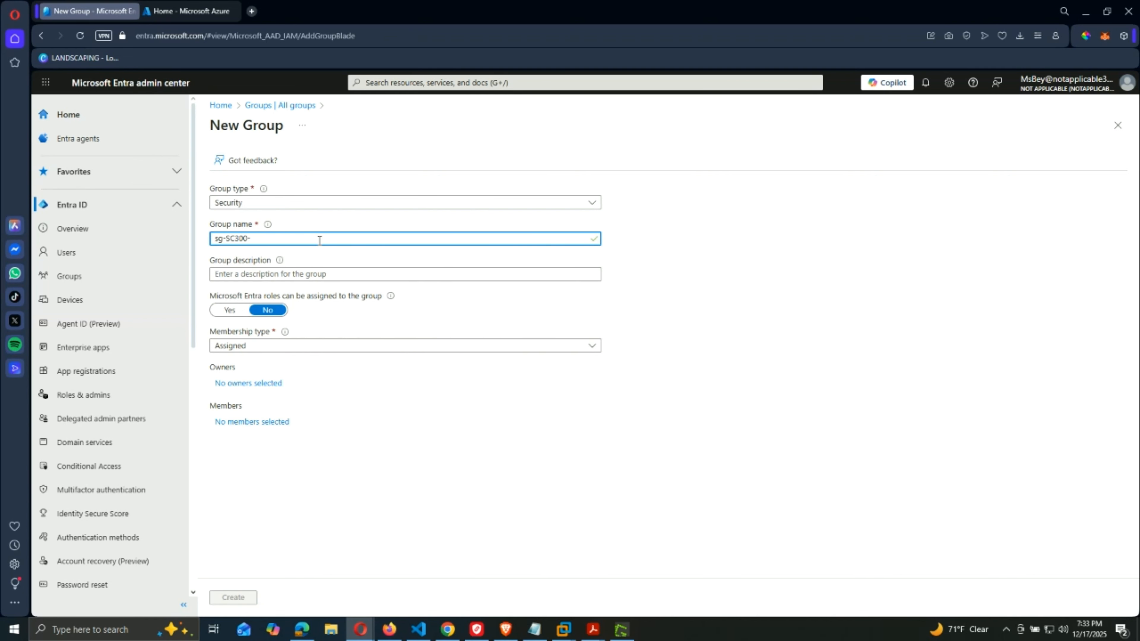
pyautogui.write('O365')
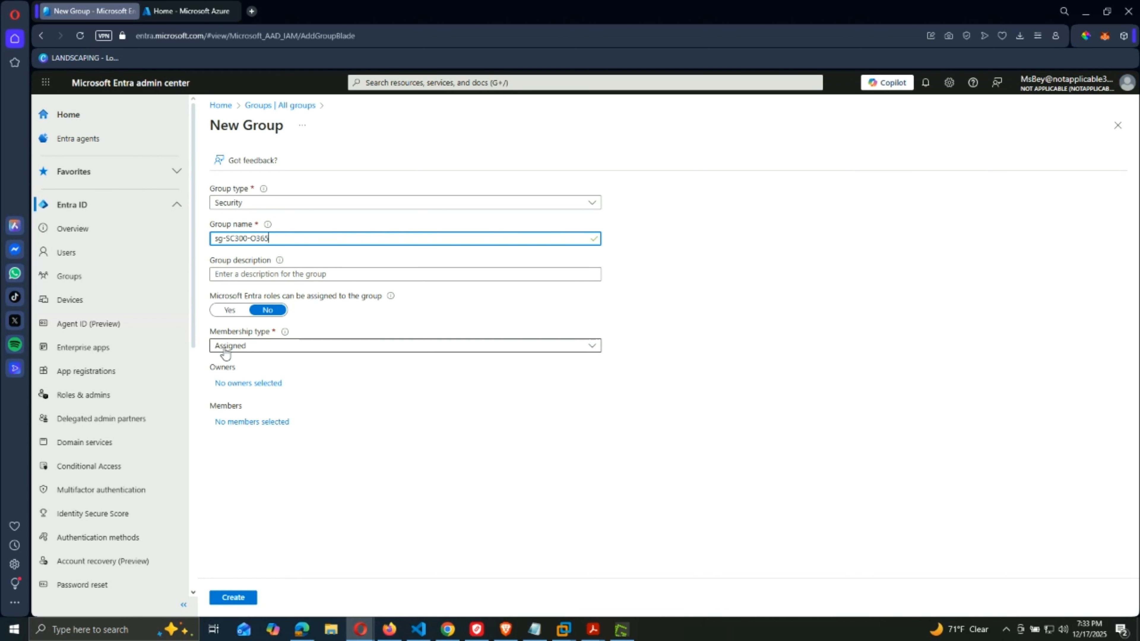
pyautogui.click(243, 385)
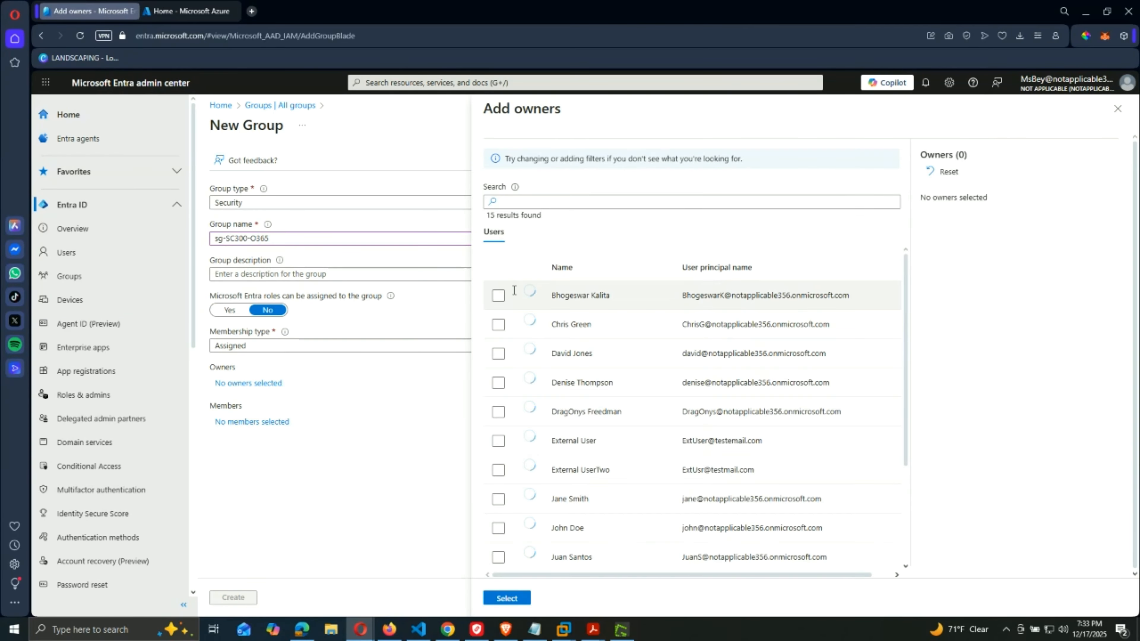
# Make the signed-in admin account the owner of sg-SC300-O365.
pyautogui.scroll(-3, 567, 409)
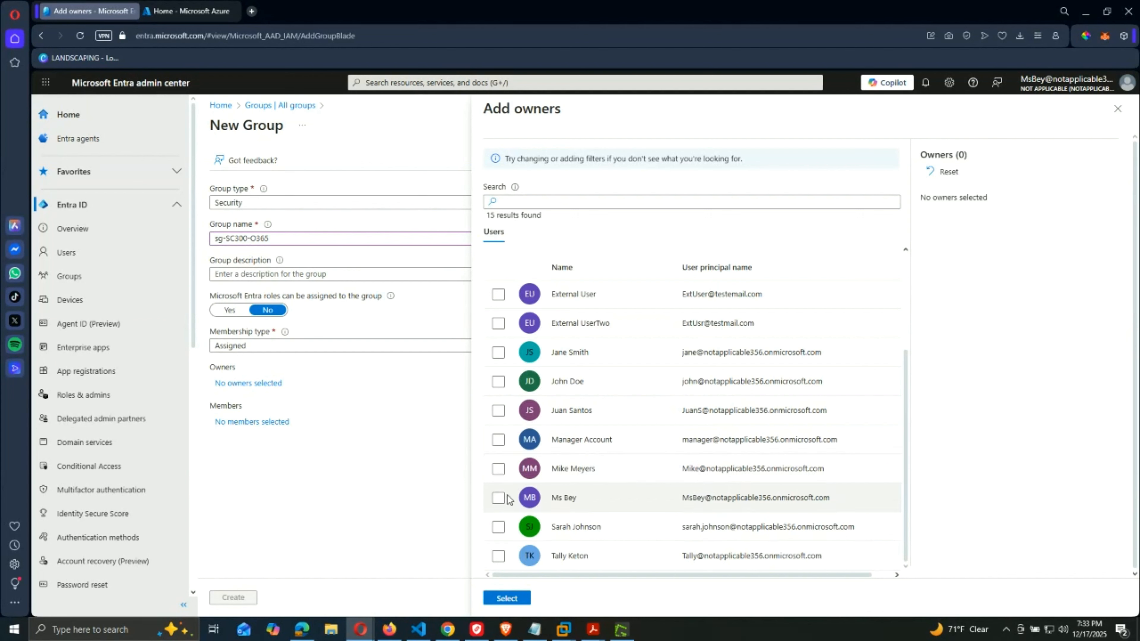
pyautogui.click(499, 499)
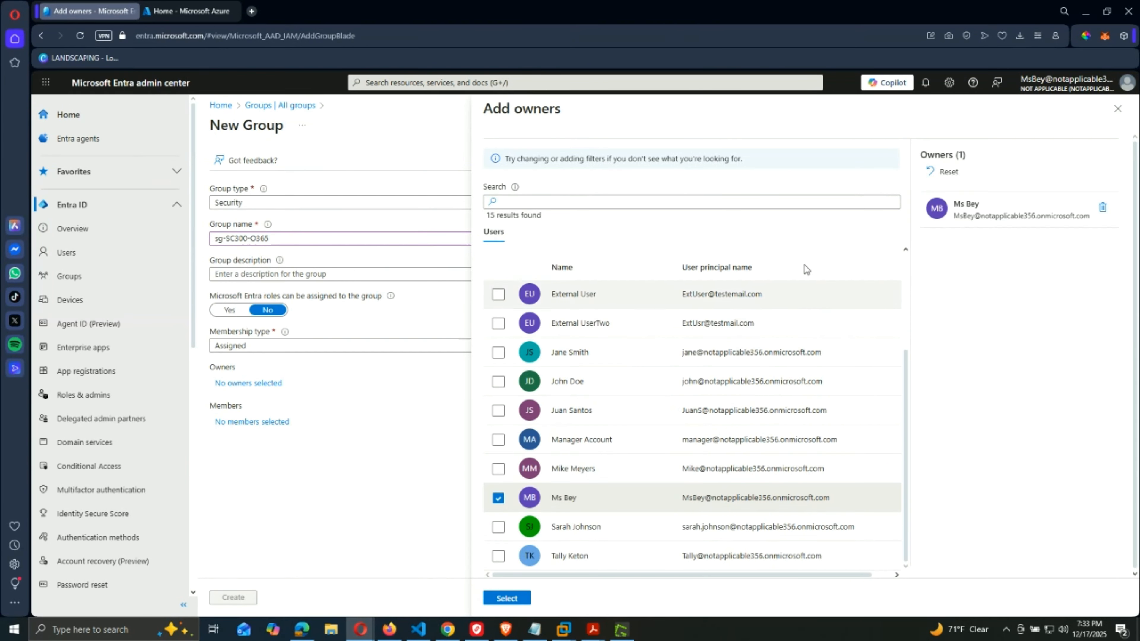
pyautogui.click(506, 598)
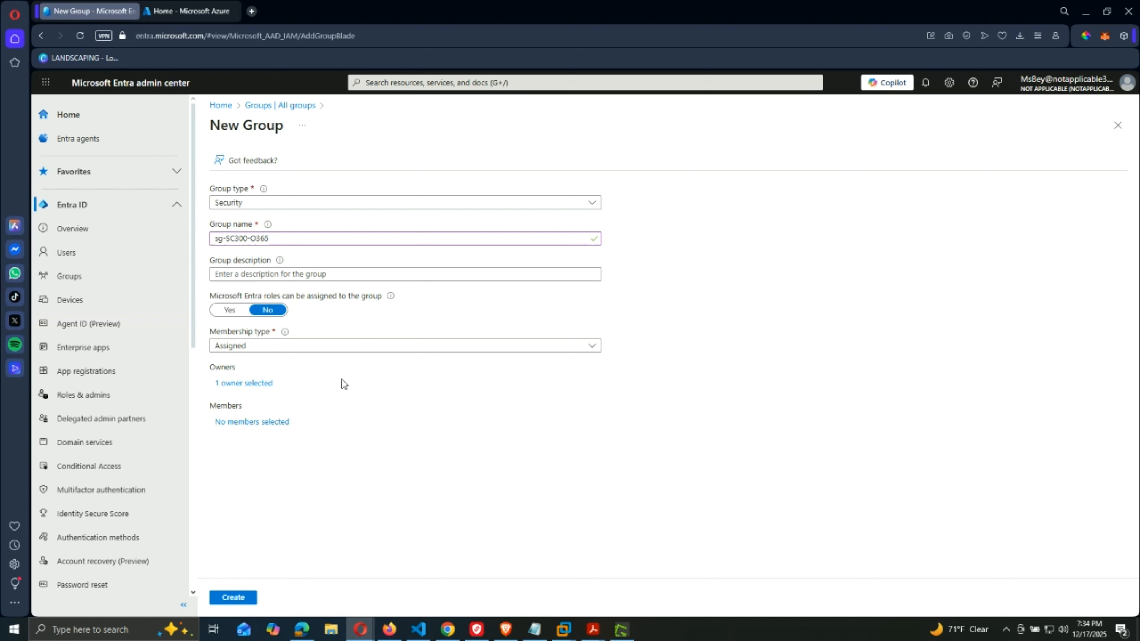
# Add one user as a member and create the sg-SC300-O365 group.
pyautogui.click(267, 421)
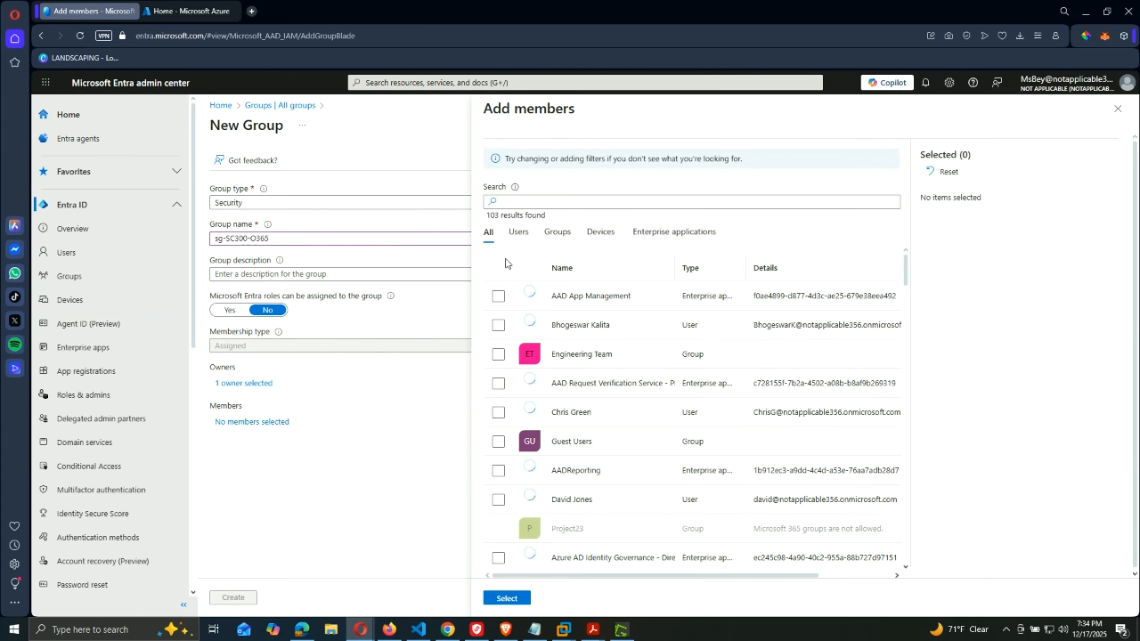
pyautogui.scroll(-2, 502, 359)
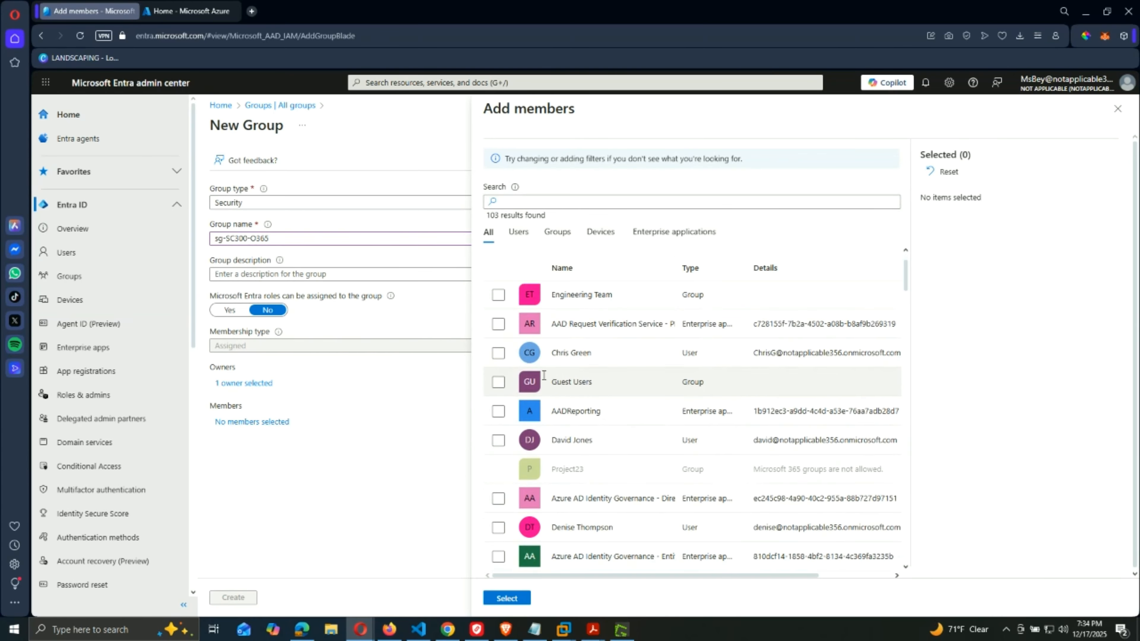
pyautogui.click(499, 355)
pyautogui.click(507, 598)
pyautogui.click(234, 598)
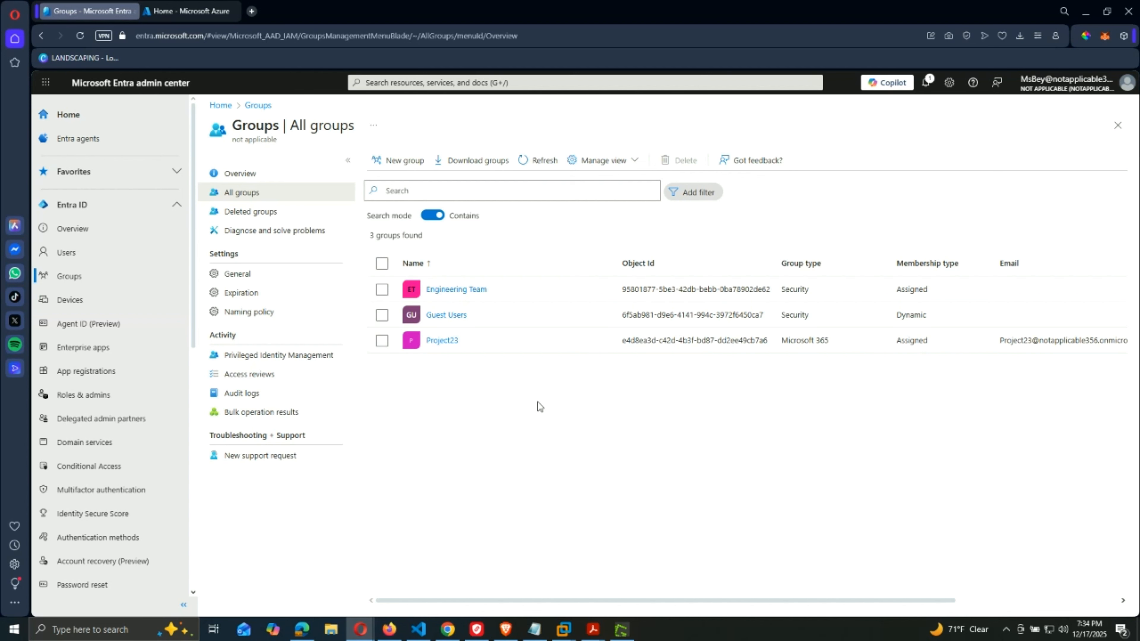
# Refresh All groups to show sg-SC300-O365 among 4 groups, then start a new browser tab.
pyautogui.click(531, 160)
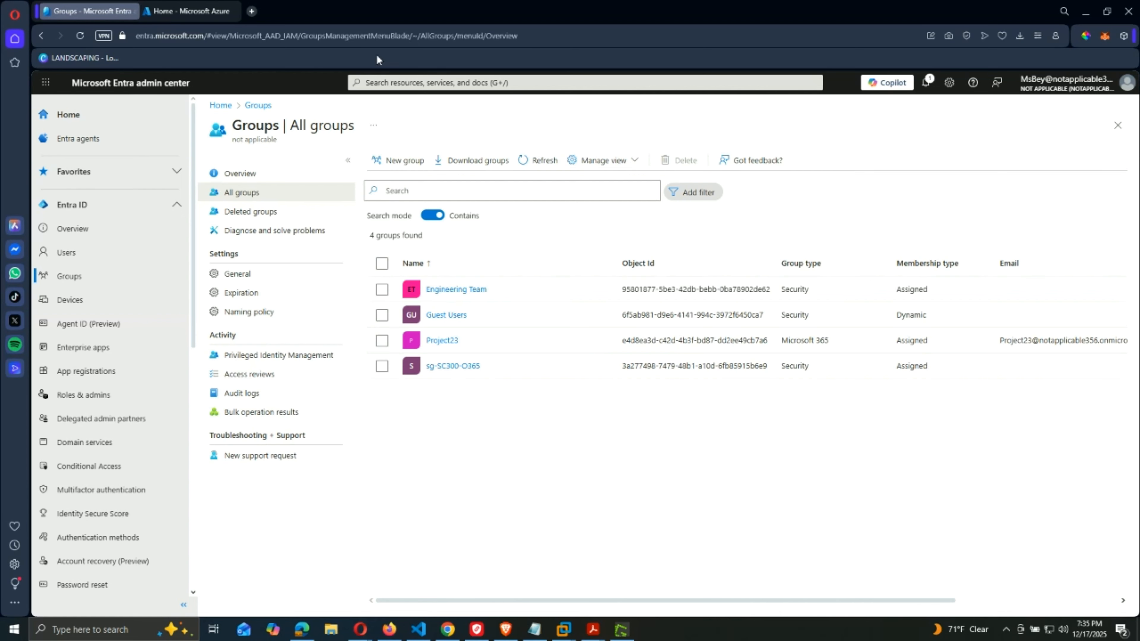
pyautogui.click(252, 10)
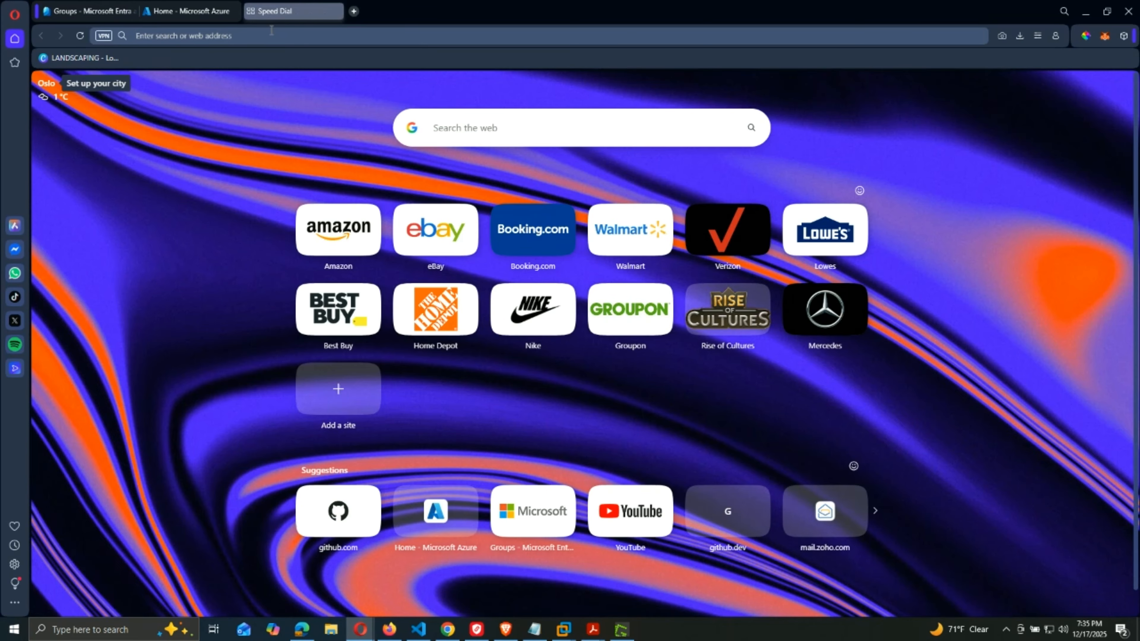
pyautogui.click(272, 33)
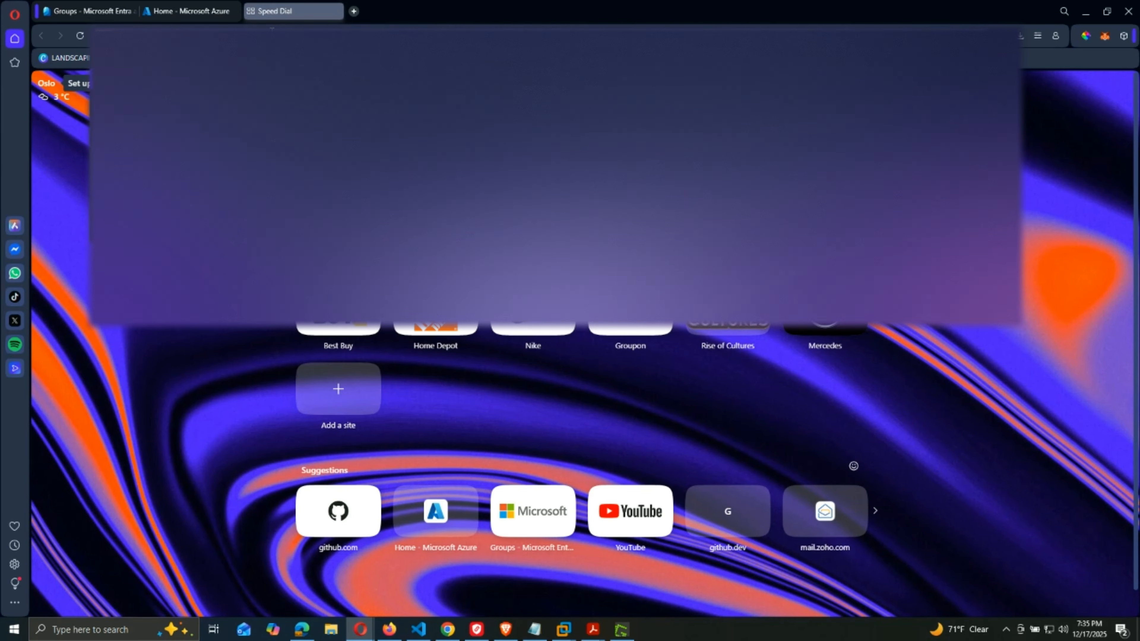
# In admin.microsoft.com, open Billing > Licenses > Microsoft Entra ID P2 and its Groups list.
pyautogui.press('Return')
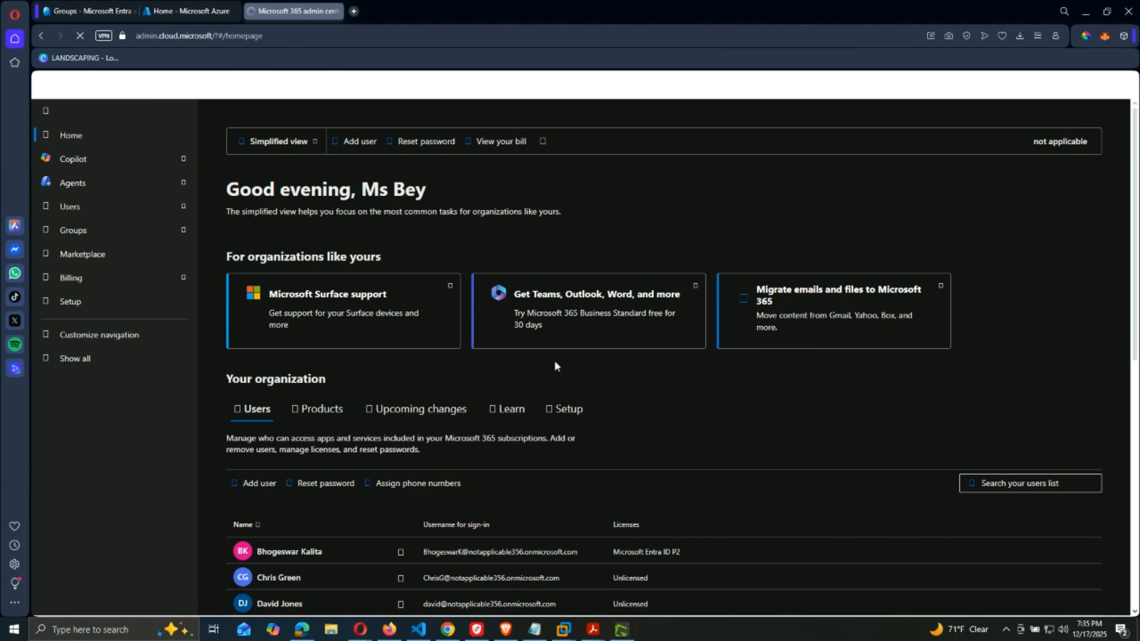
pyautogui.click(72, 278)
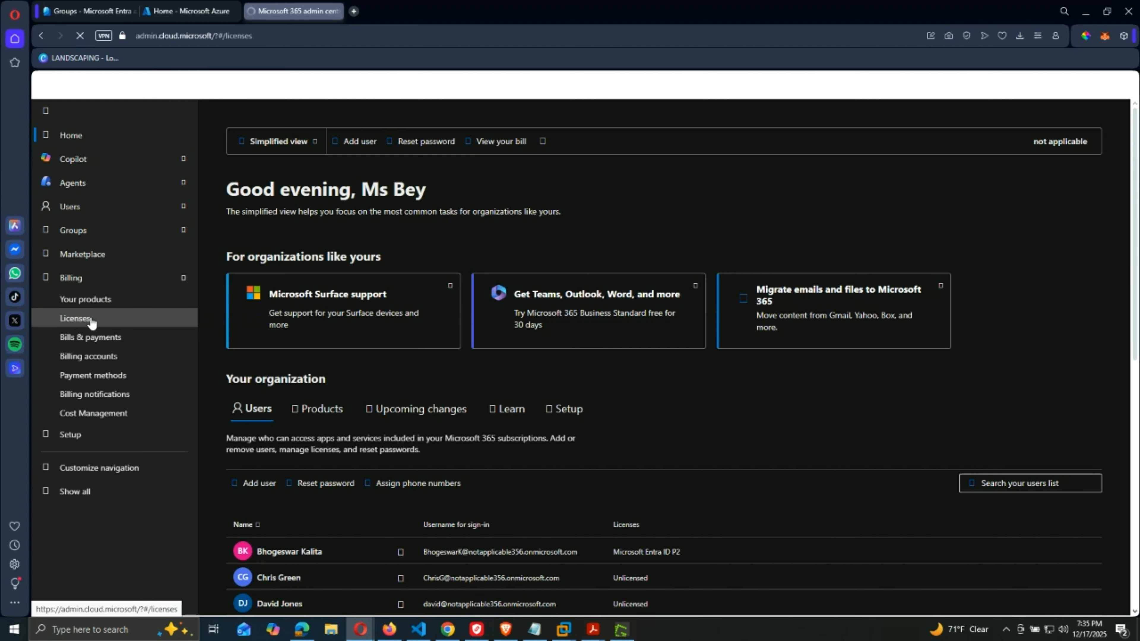
pyautogui.click(76, 318)
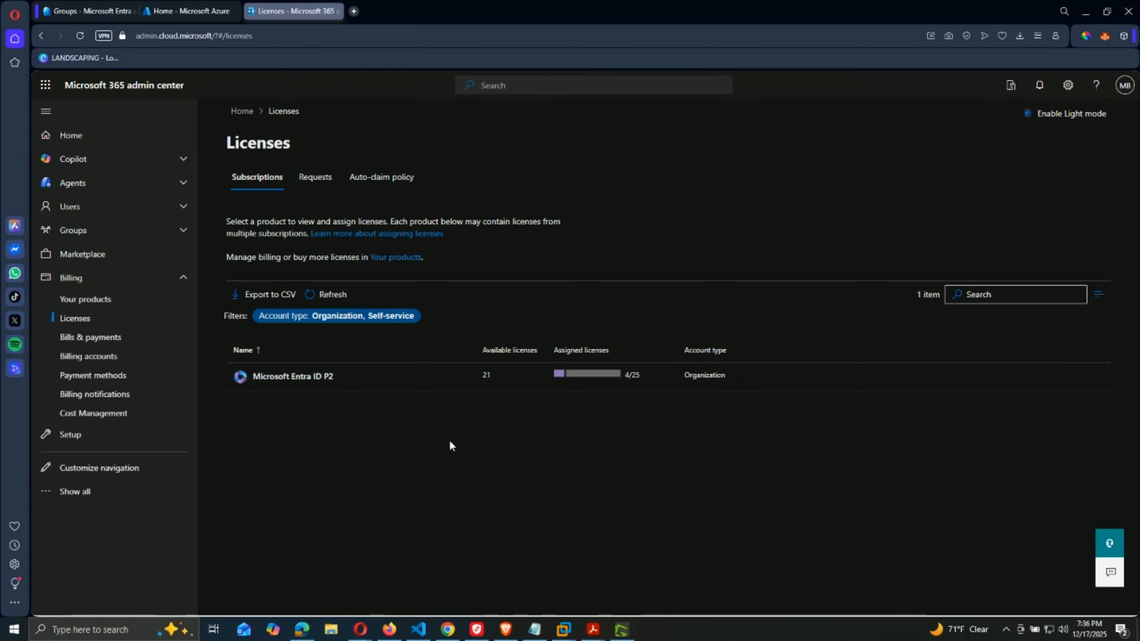
pyautogui.click(292, 377)
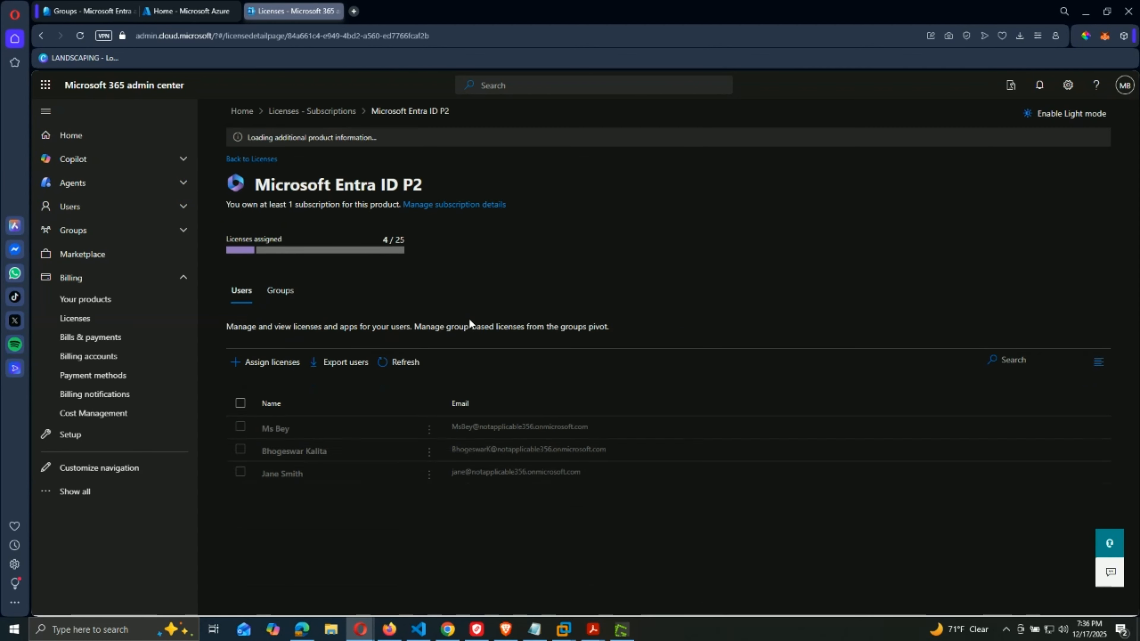
pyautogui.click(281, 270)
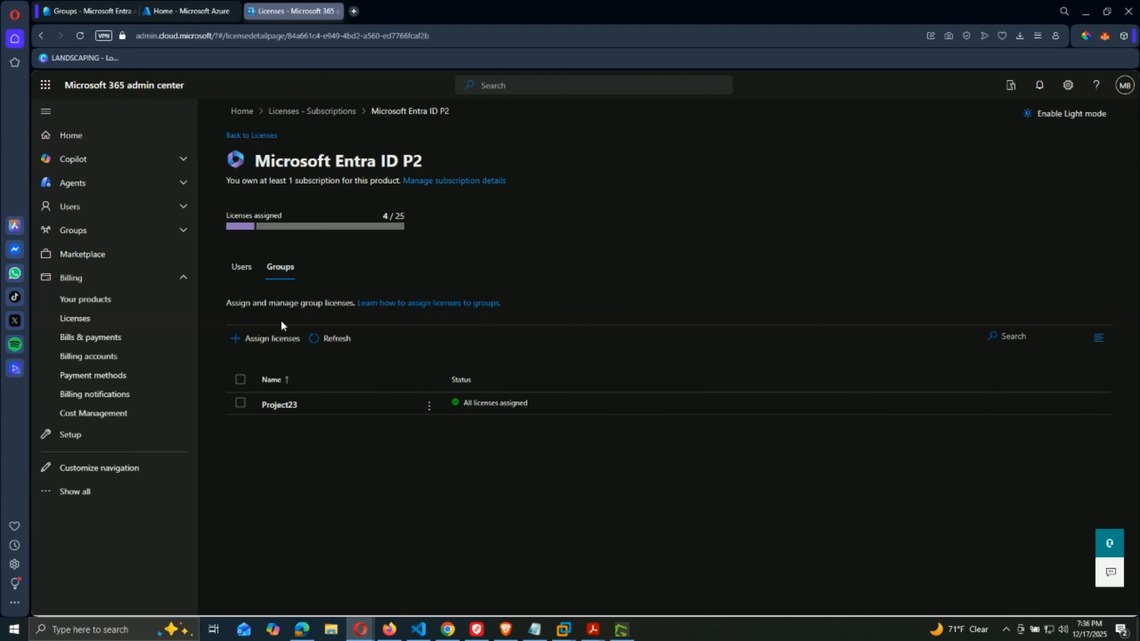
# Assign Microsoft Entra ID P2 licenses to sg-SC300-O365 and refresh until 5 of 25 are used.
pyautogui.click(278, 339)
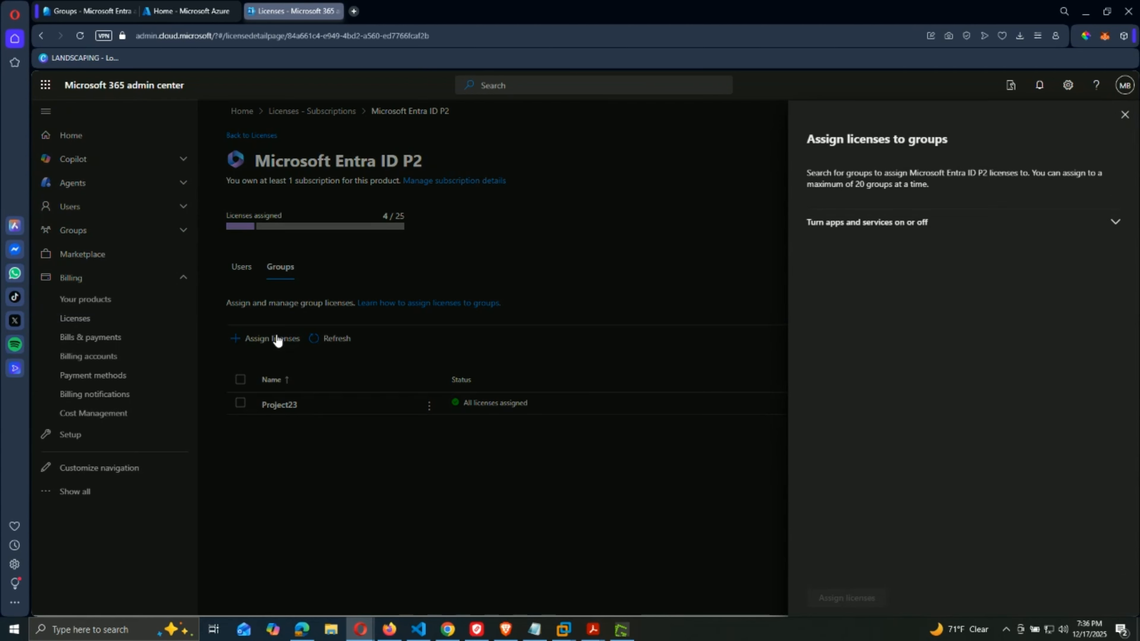
pyautogui.click(843, 204)
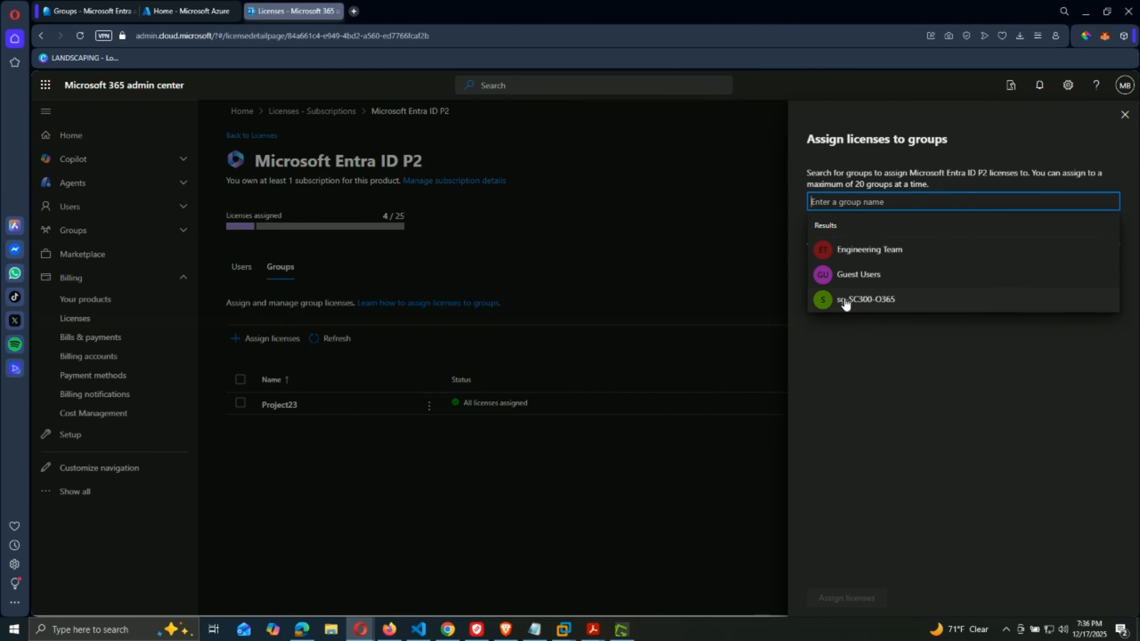
pyautogui.click(842, 297)
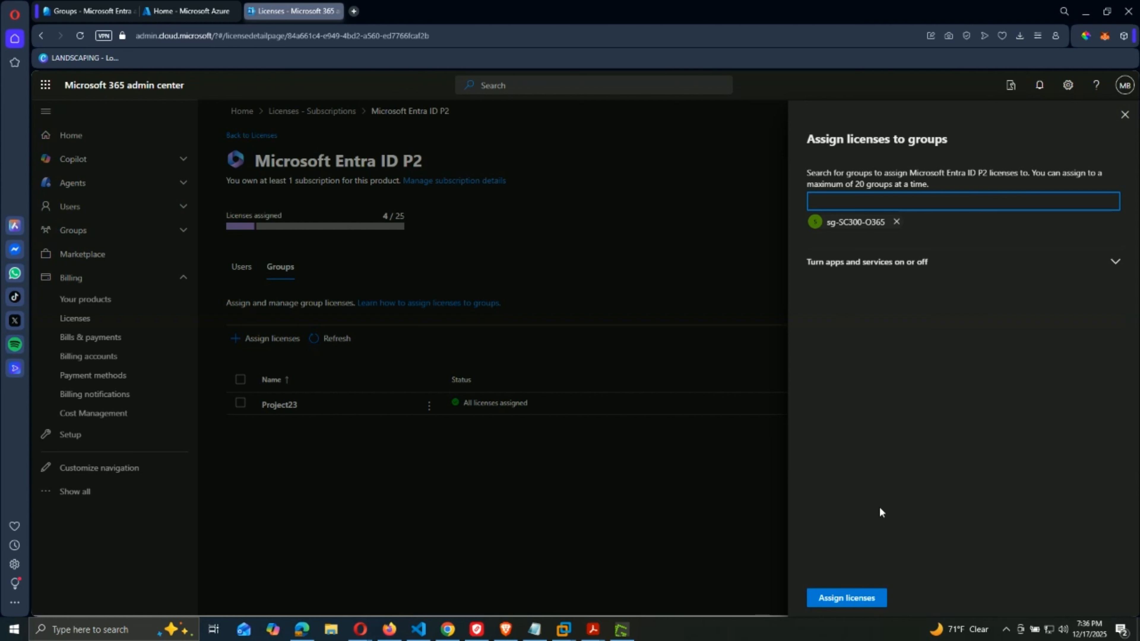
pyautogui.click(829, 600)
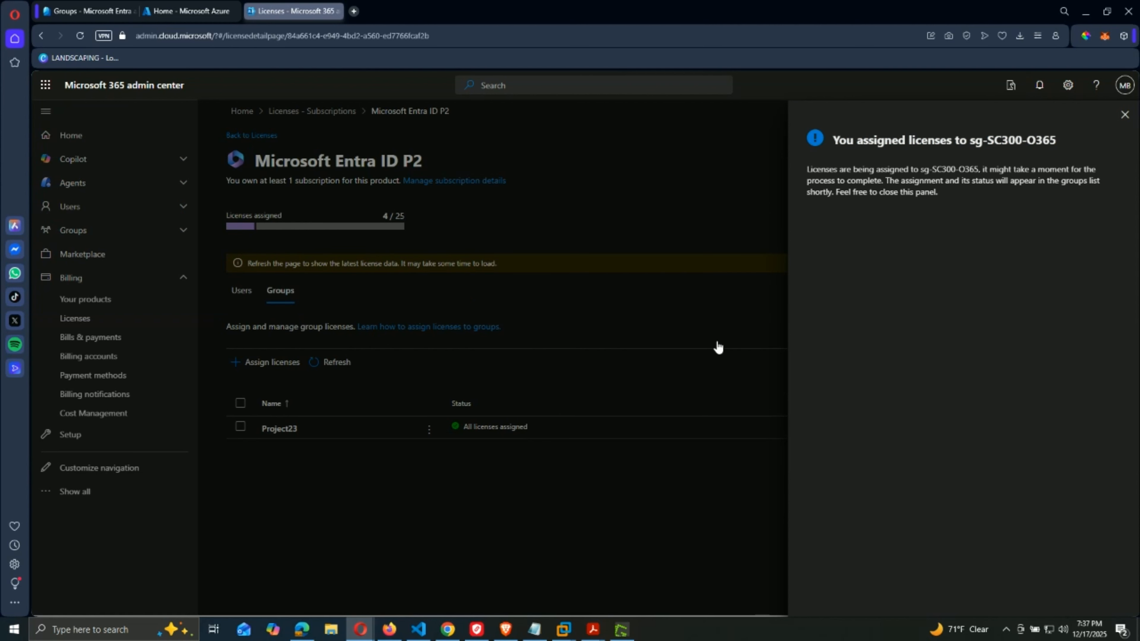
pyautogui.click(1125, 114)
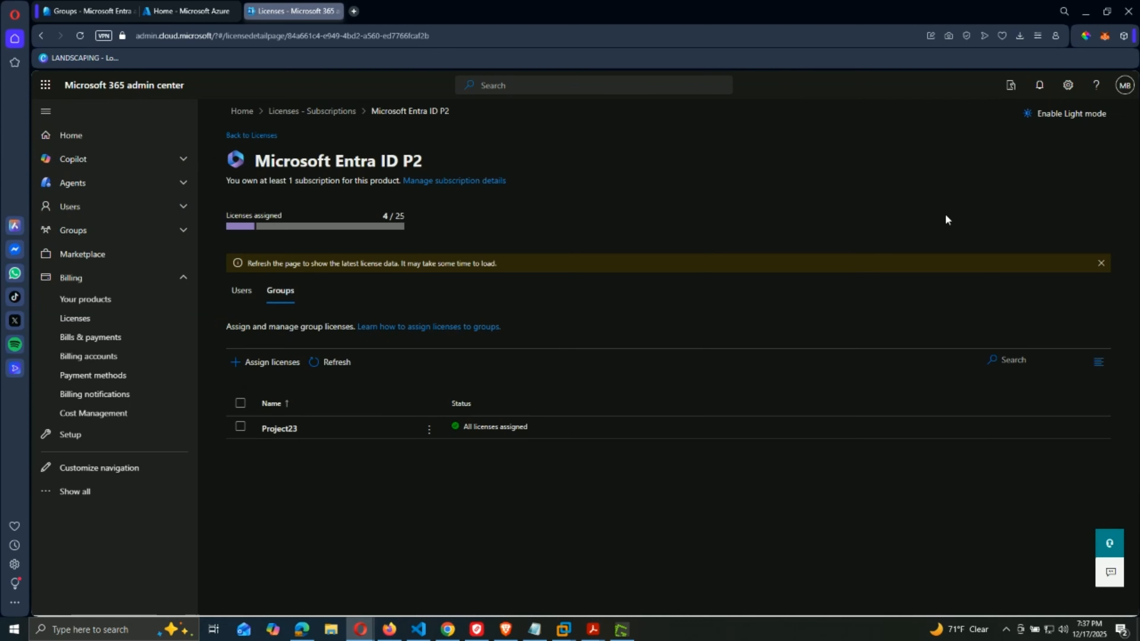
pyautogui.click(336, 363)
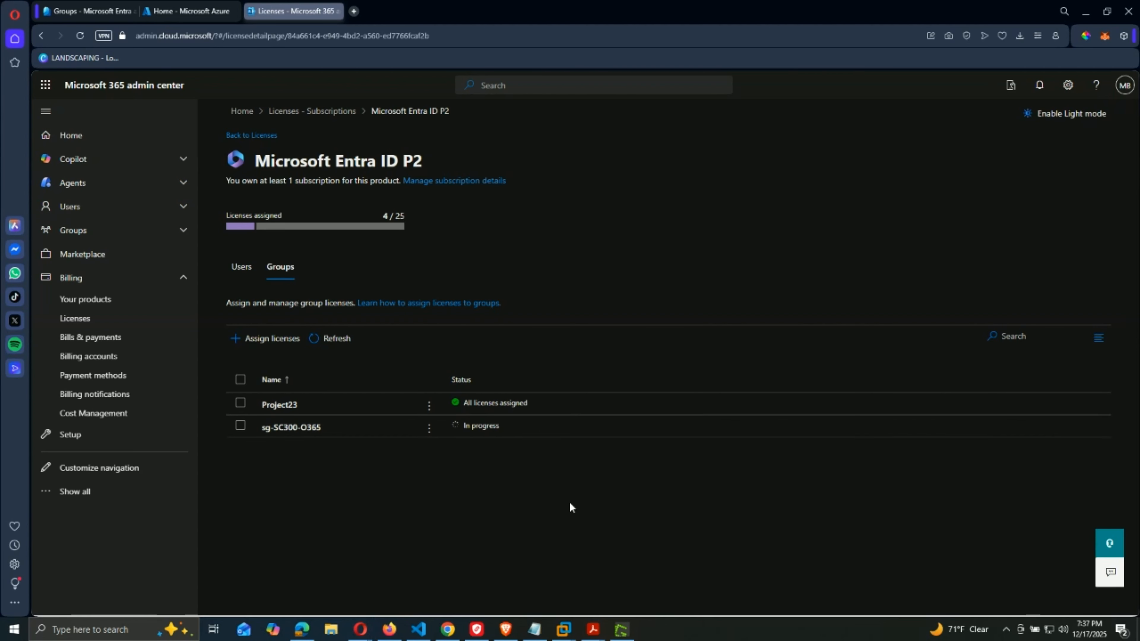
pyautogui.click(319, 346)
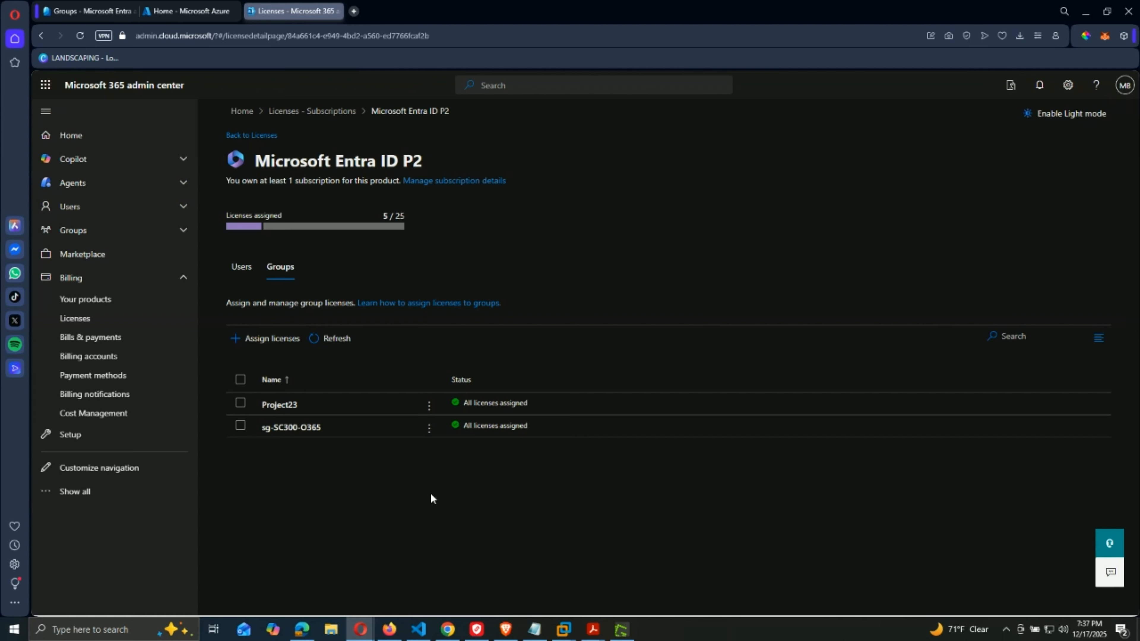
# Load the m365.cloud.microsoft address in a new Opera private window.
pyautogui.hotkey('ctrl', 'shift', 'n')
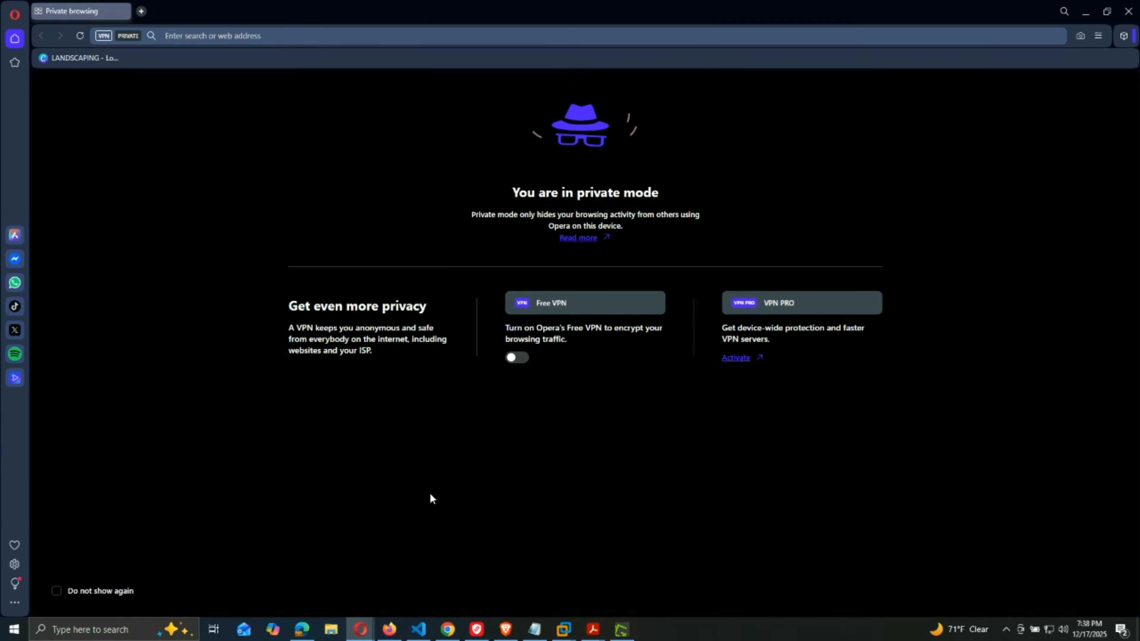
pyautogui.hotkey('ctrl', 'v')
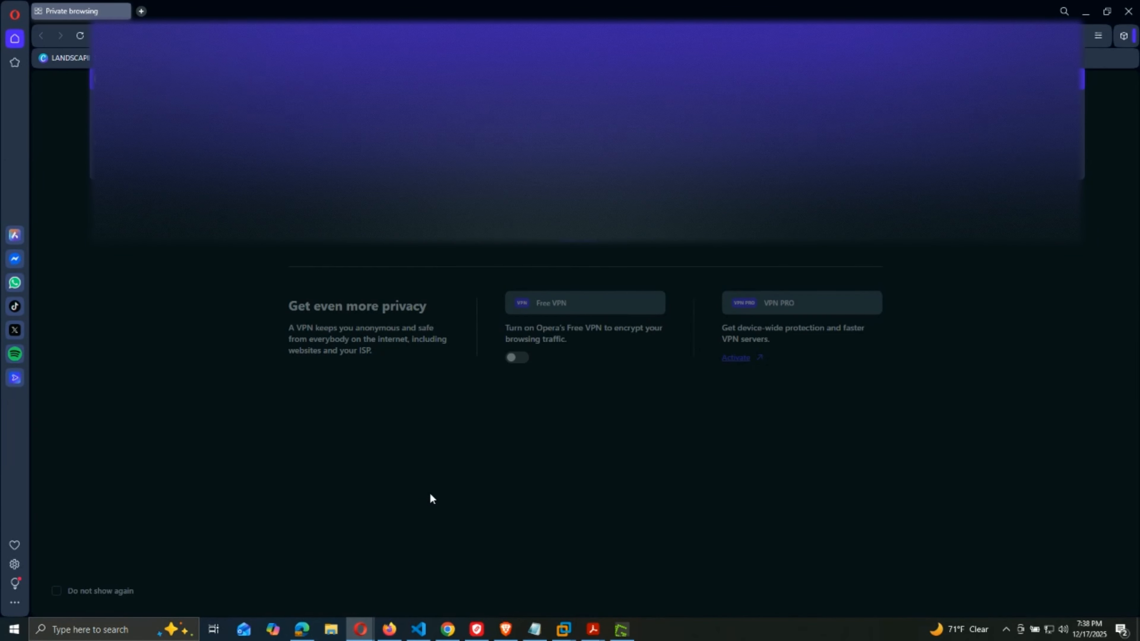
pyautogui.press('Return')
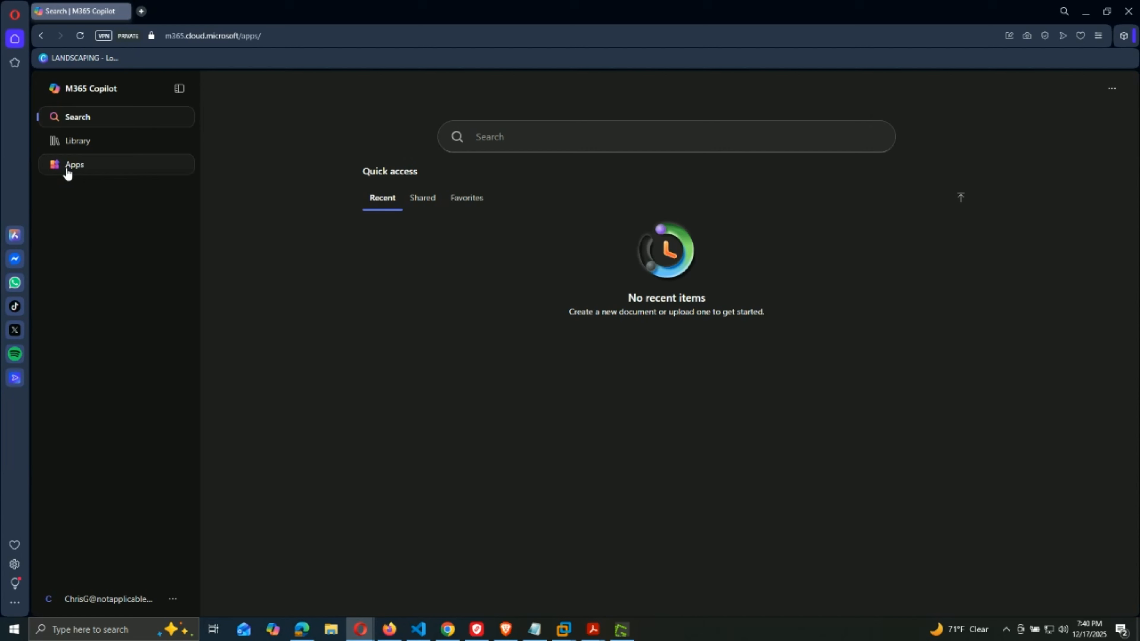
# Browse the Utilities category in Microsoft 365 Copilot's Apps catalogue.
pyautogui.click(67, 167)
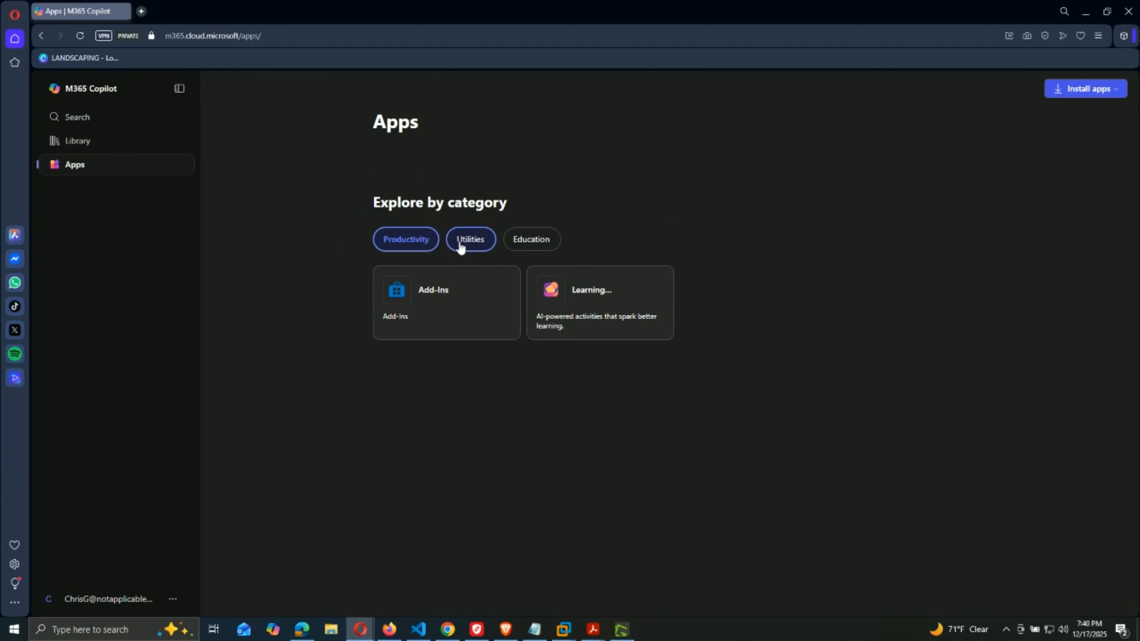
pyautogui.click(479, 242)
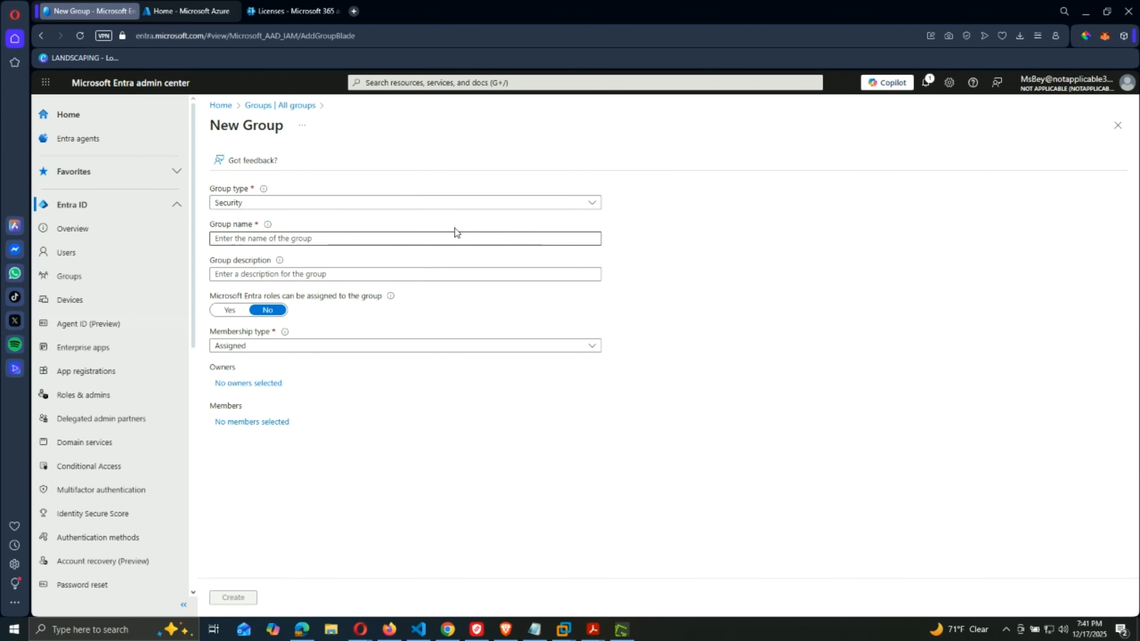
# Set the new group's type to Microsoft 365, name it 'Northwest Sales', and list candidate owners.
pyautogui.click(327, 203)
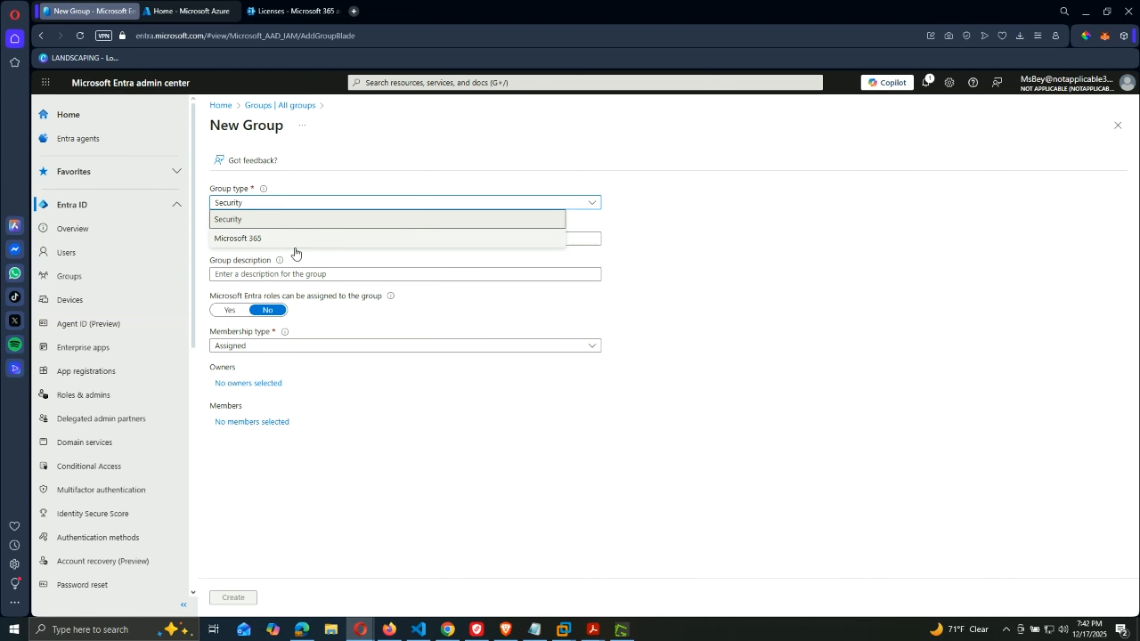
pyautogui.click(286, 245)
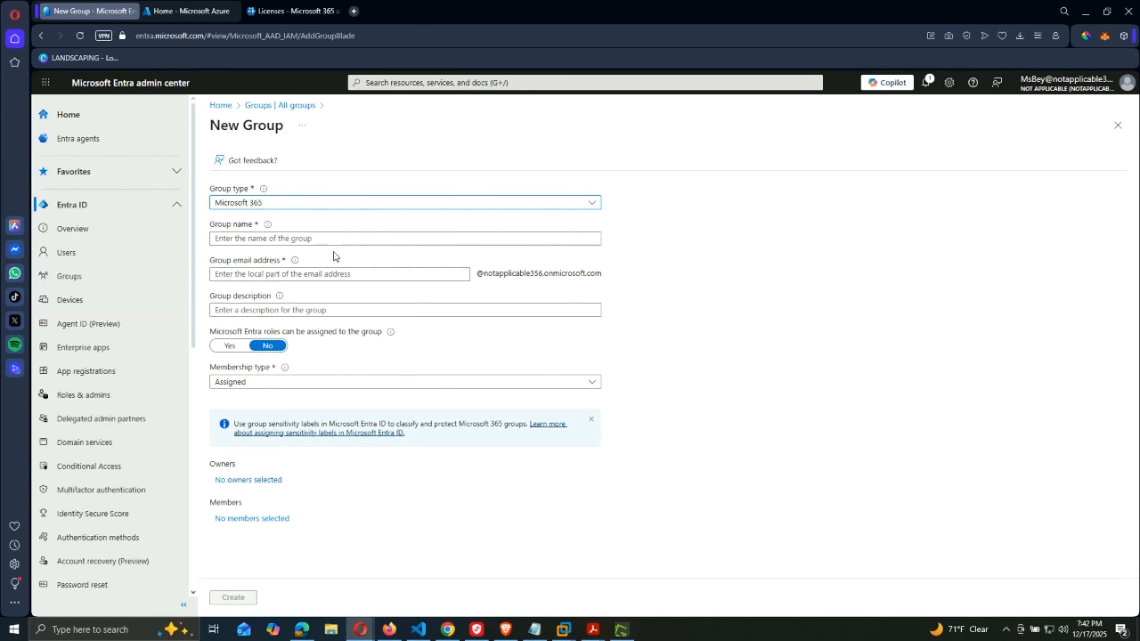
pyautogui.click(323, 238)
pyautogui.write('N')
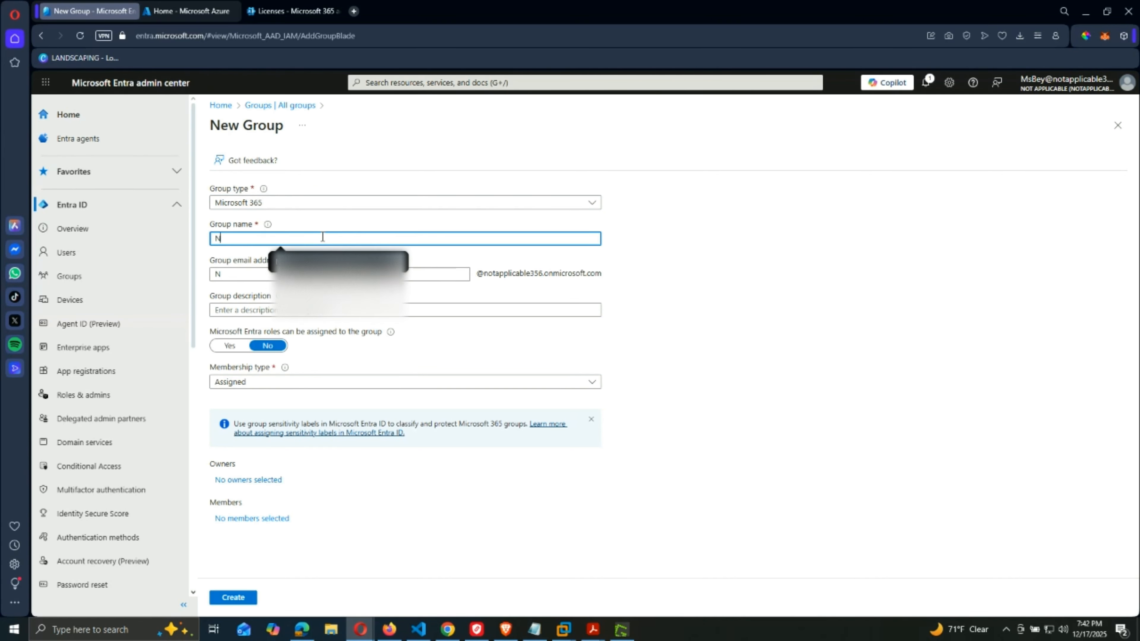
pyautogui.write('orthwest Sales')
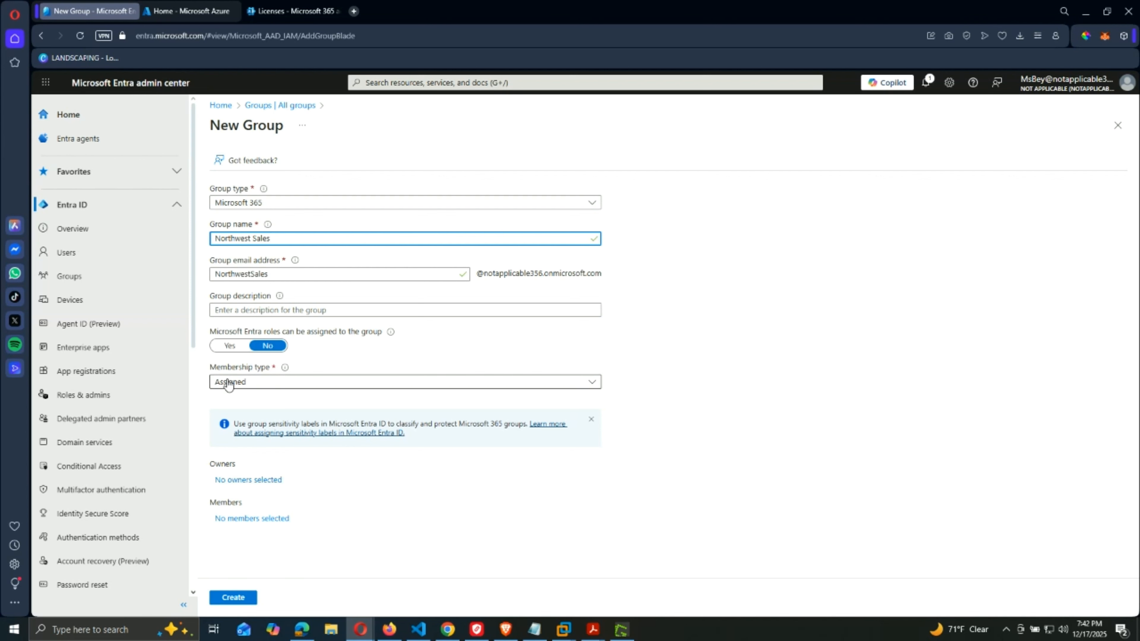
pyautogui.click(230, 480)
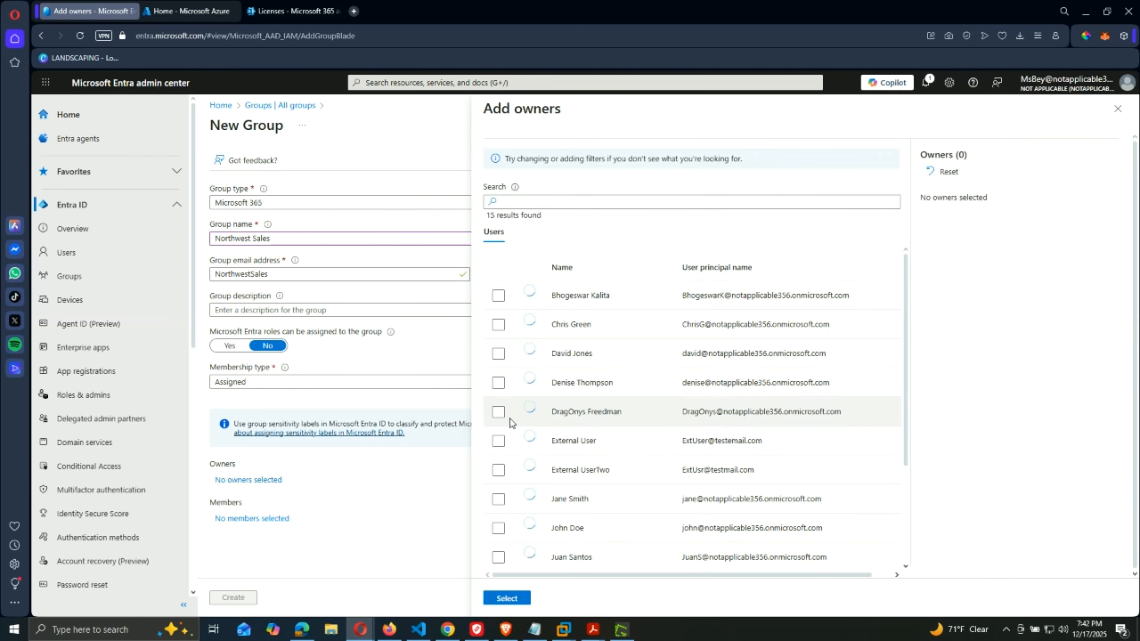
# Make the signed-in admin the owner of the Northwest Sales group.
pyautogui.scroll(-3, 510, 419)
pyautogui.click(496, 497)
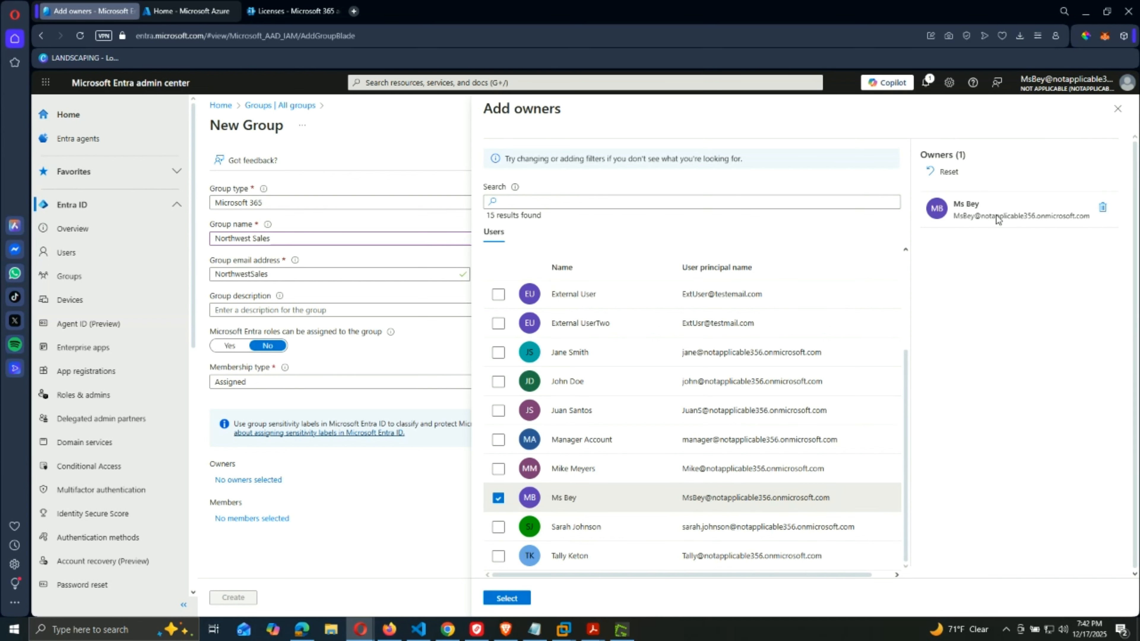
pyautogui.click(502, 599)
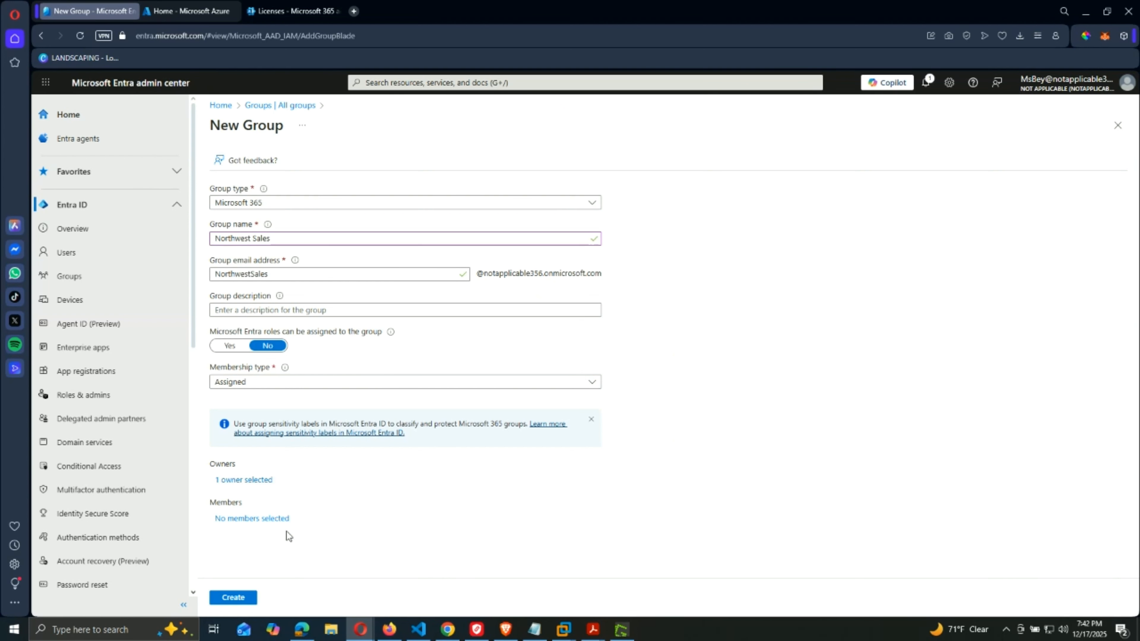
# Add two users as members of the Northwest Sales group.
pyautogui.click(273, 520)
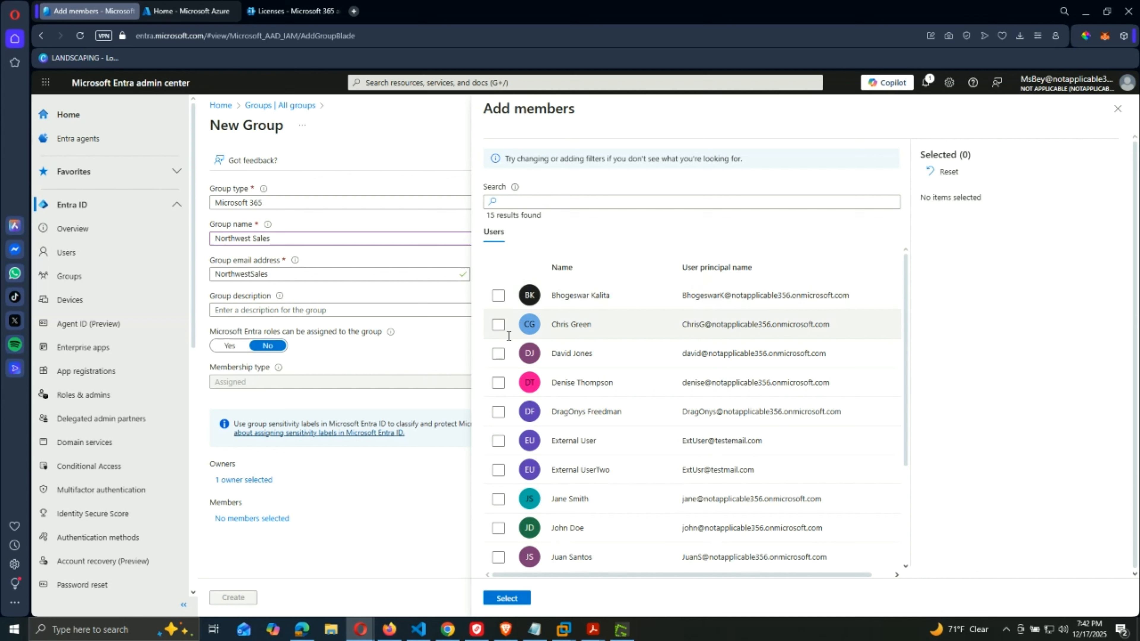
pyautogui.click(498, 356)
pyautogui.scroll(-1, 501, 387)
pyautogui.scroll(1, 501, 388)
pyautogui.click(499, 388)
pyautogui.click(507, 598)
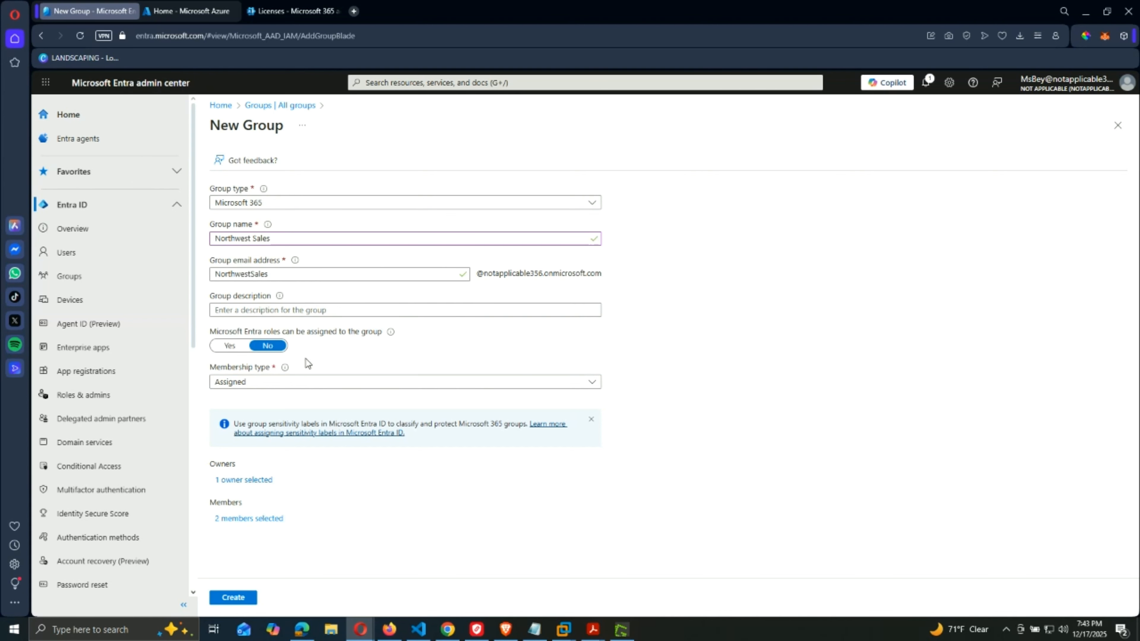
# Create the Northwest Sales group and refresh All groups to show it among 5 groups.
pyautogui.click(231, 598)
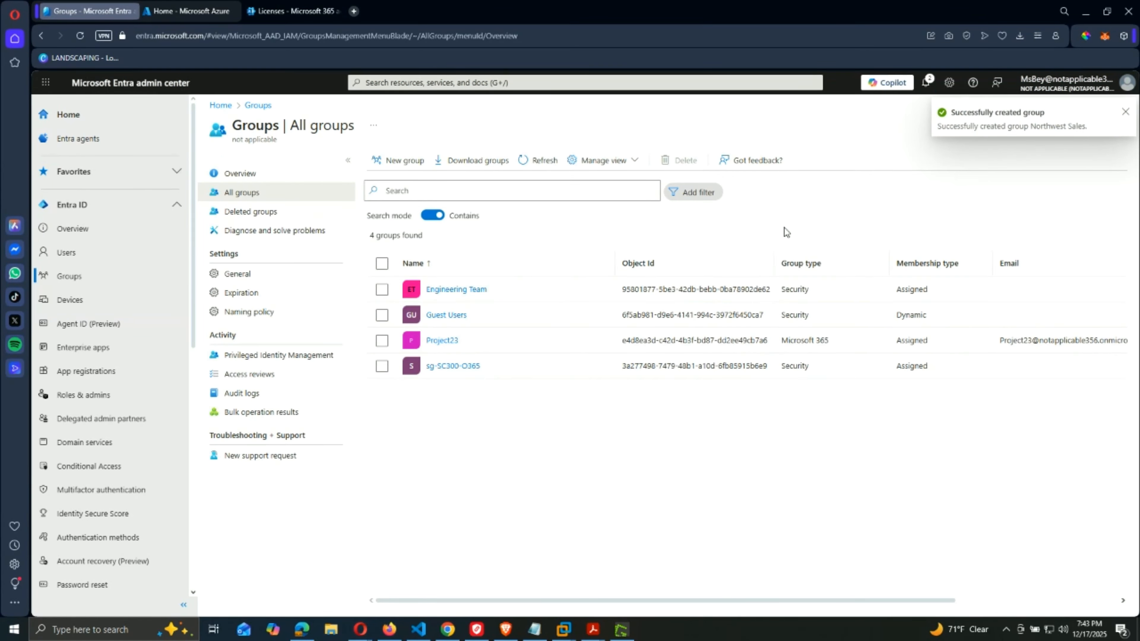
pyautogui.click(525, 163)
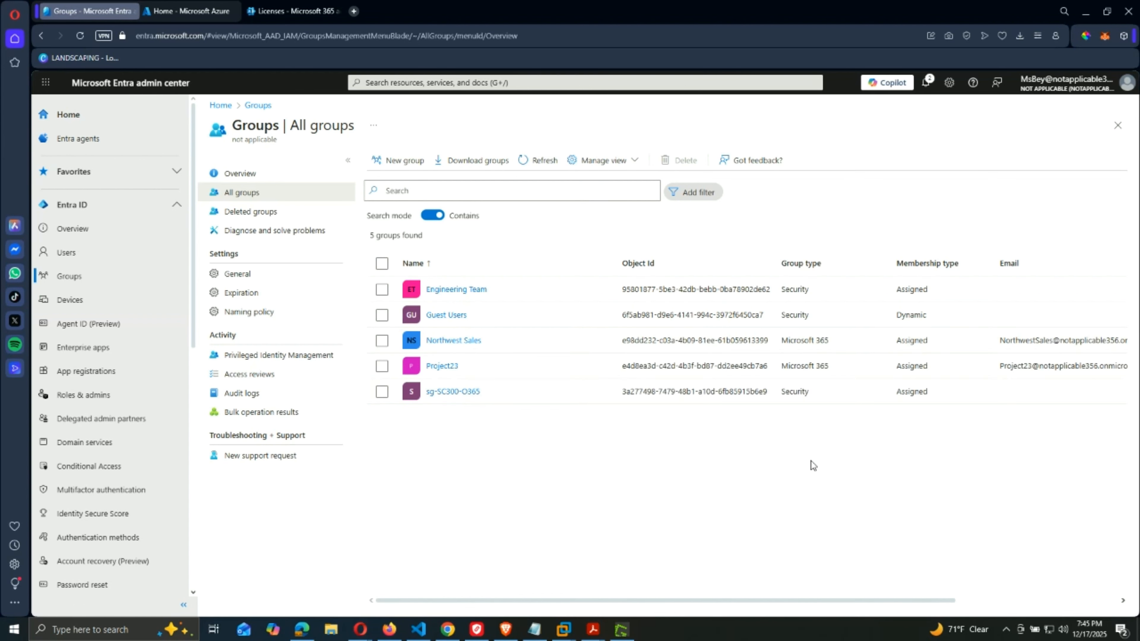
# Start a new security group 'SC-300-my-dynamicGroup' with Dynamic User membership.
pyautogui.click(394, 163)
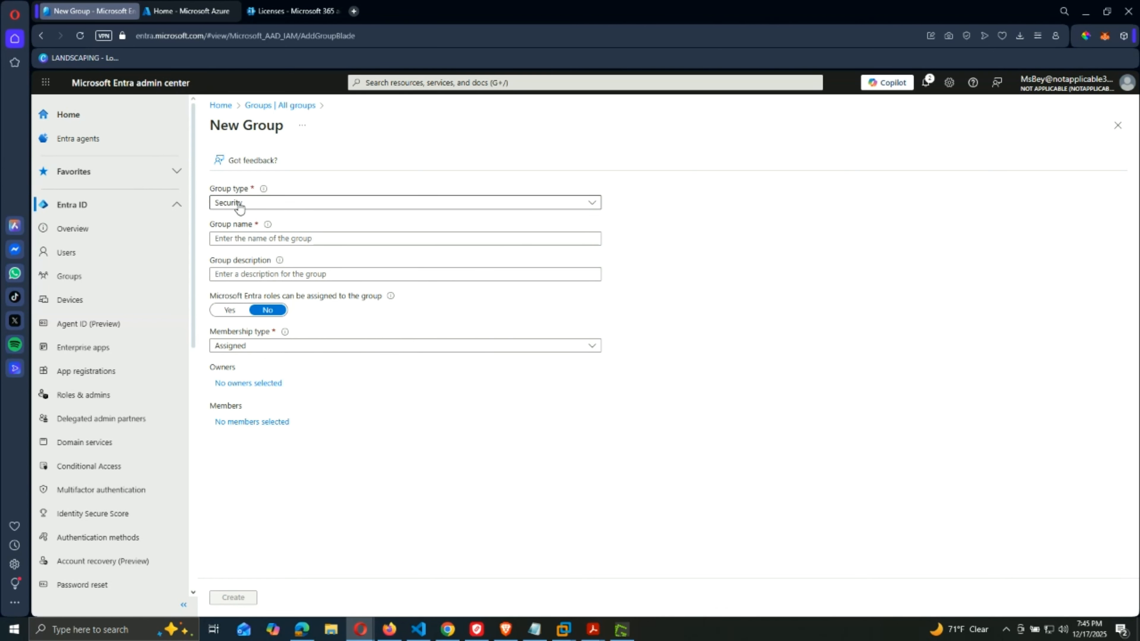
pyautogui.click(259, 238)
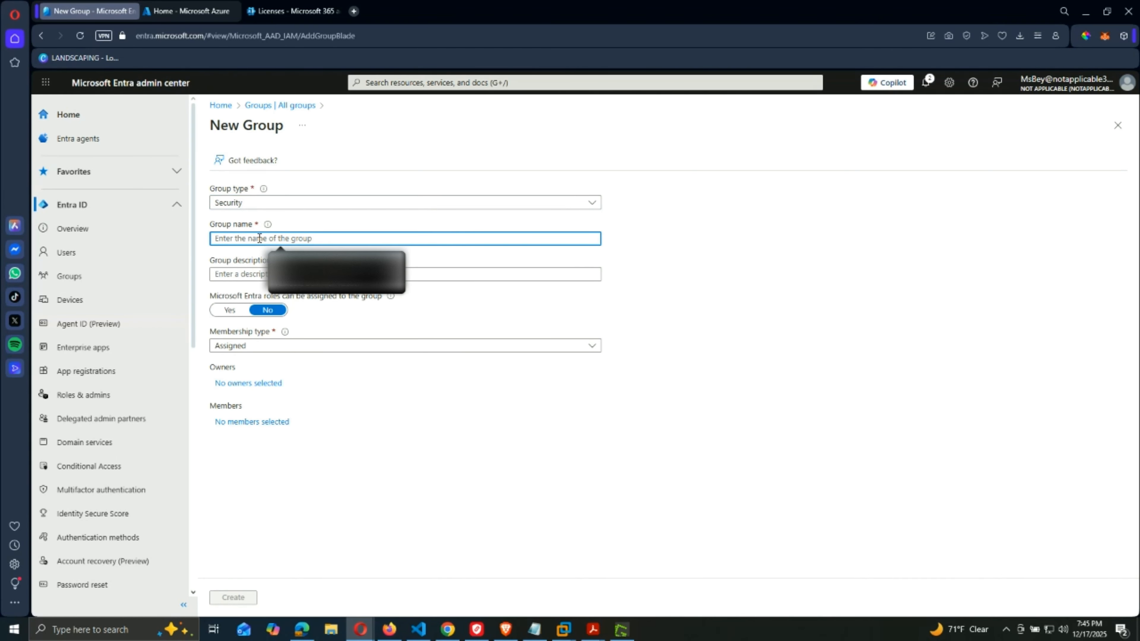
pyautogui.write('SC-3')
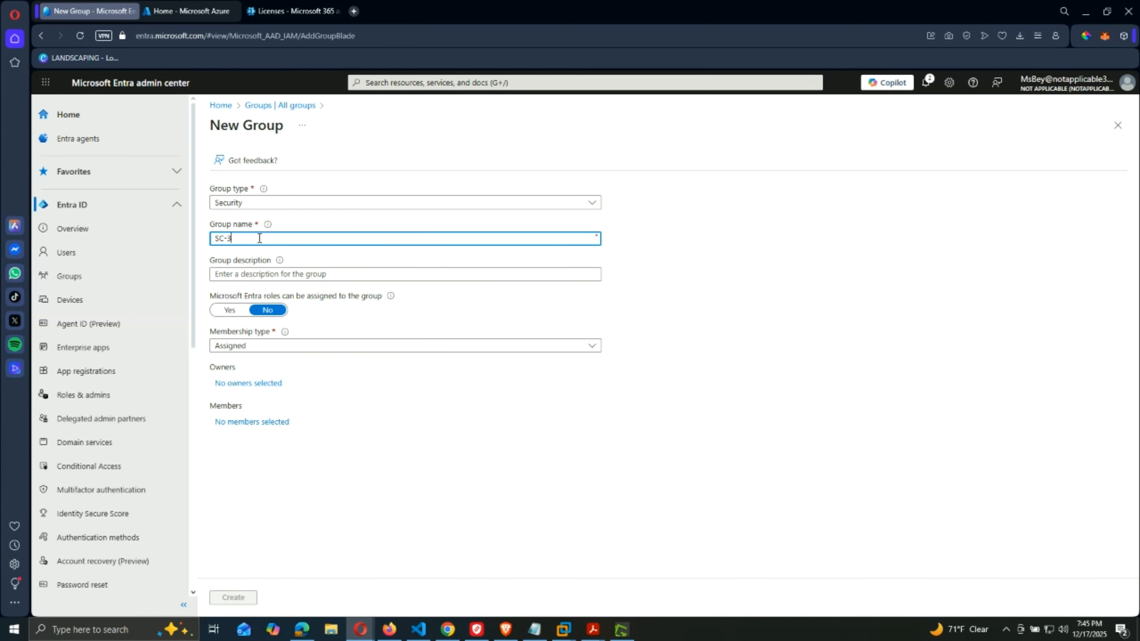
pyautogui.write('00-')
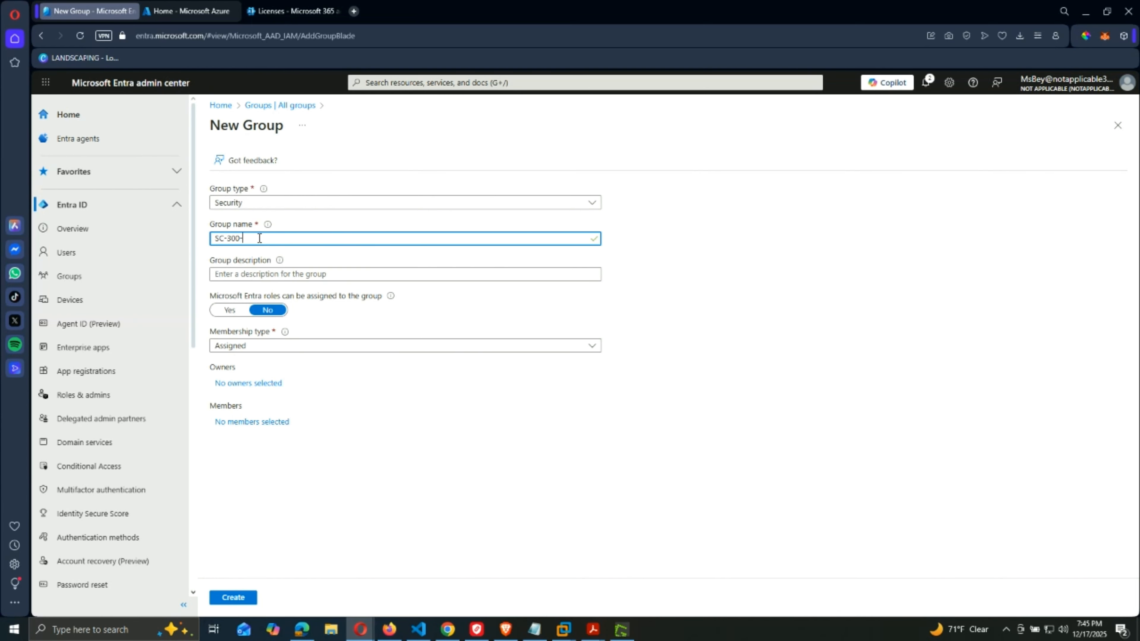
pyautogui.write('my-dynamicGroup')
pyautogui.click(248, 348)
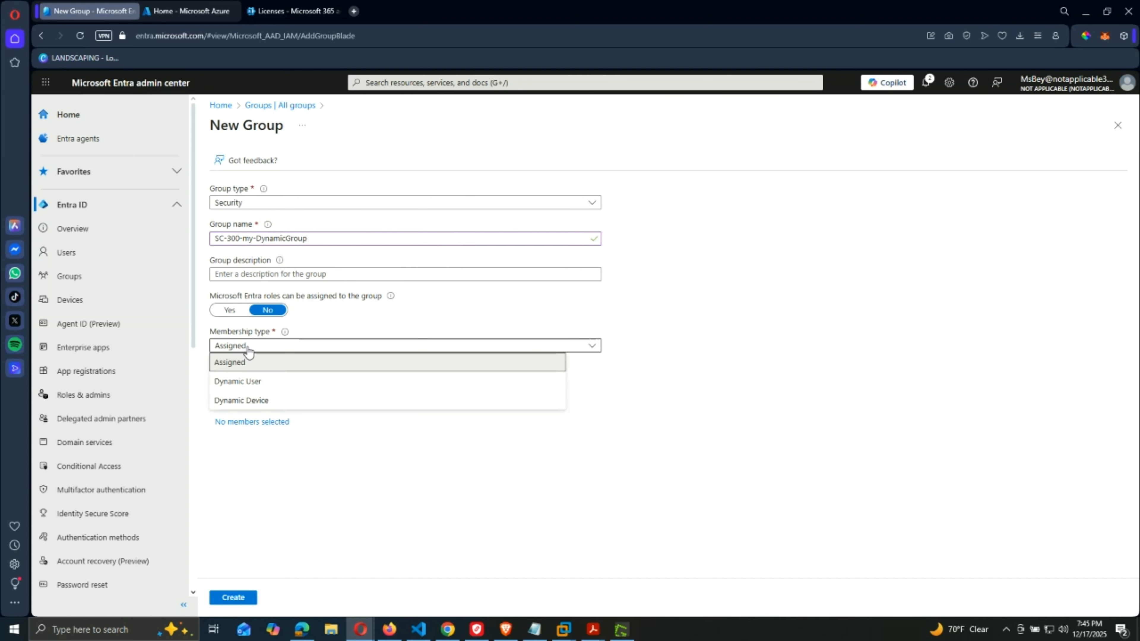
pyautogui.click(242, 383)
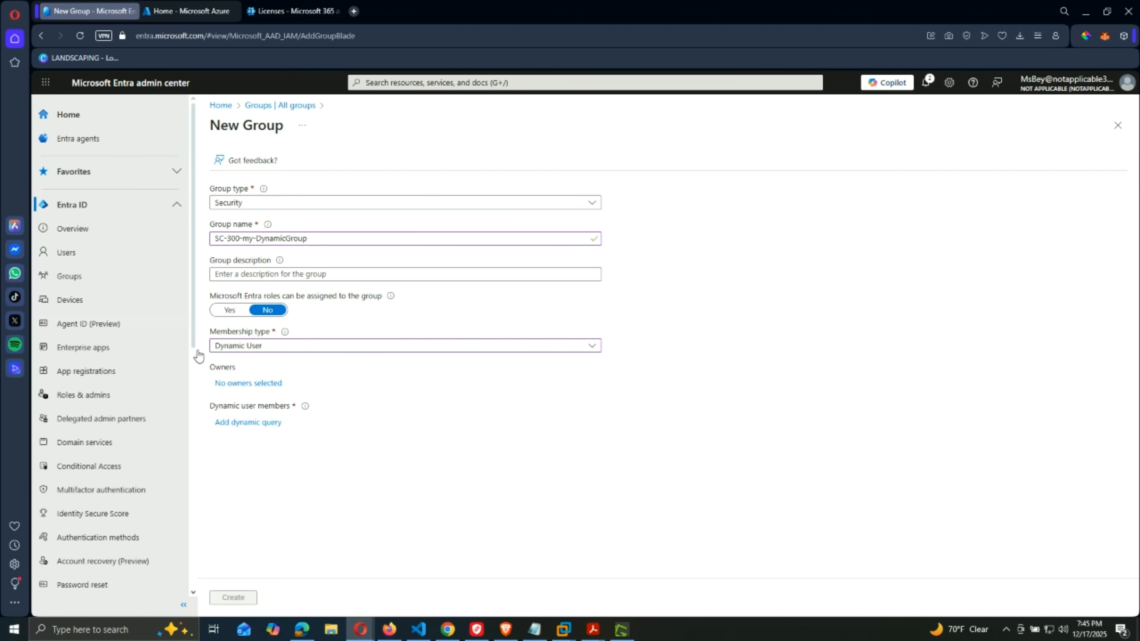